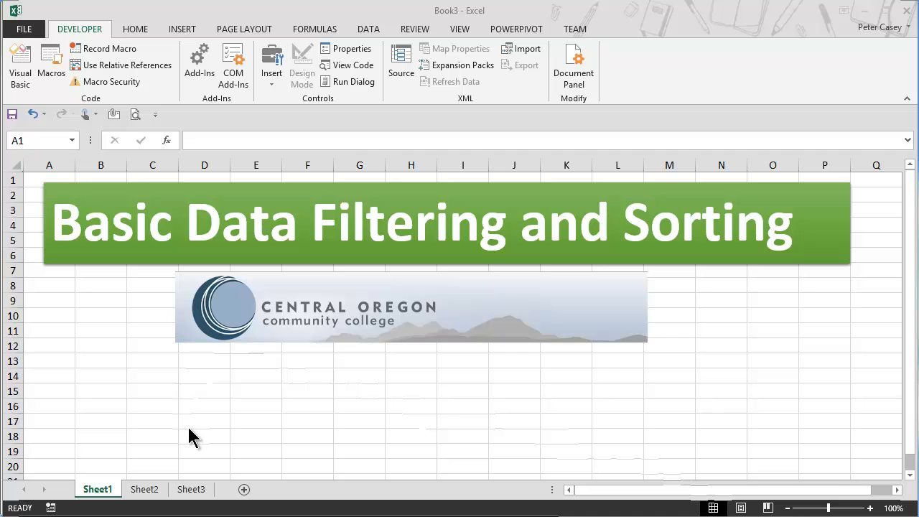
Switch to the empty Sheet2, then to the browser tab showing Each Country's Share of CO2 Emissions.
{"action": "left_click", "coordinate": [148, 490]}
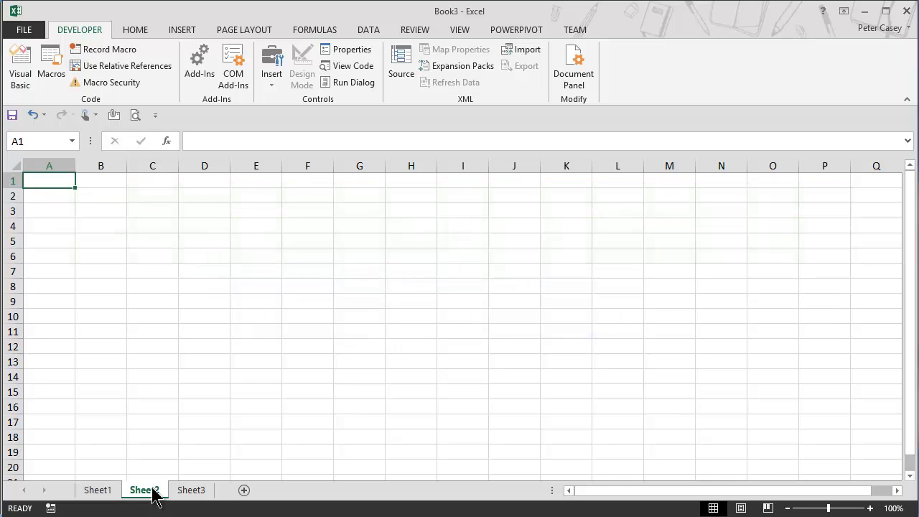
{"action": "key", "text": "alt+Tab"}
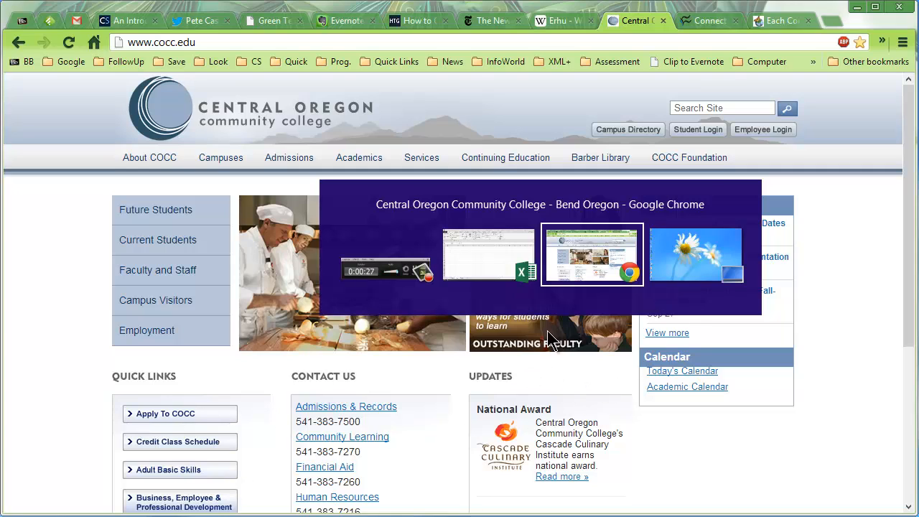
{"action": "left_click", "coordinate": [602, 255]}
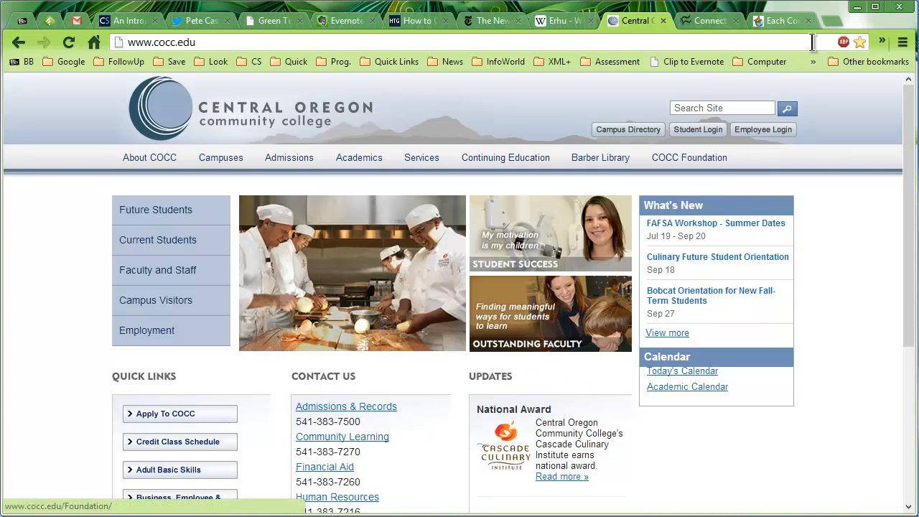
{"action": "left_click", "coordinate": [783, 21]}
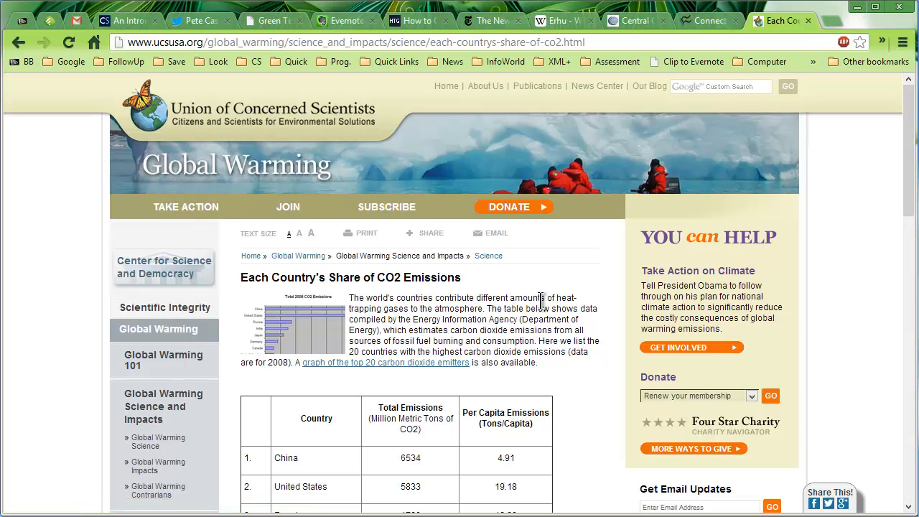
Copy the web address of the CO2 emissions page.
{"action": "left_click_drag", "start_coordinate": [912, 210], "coordinate": [912, 288]}
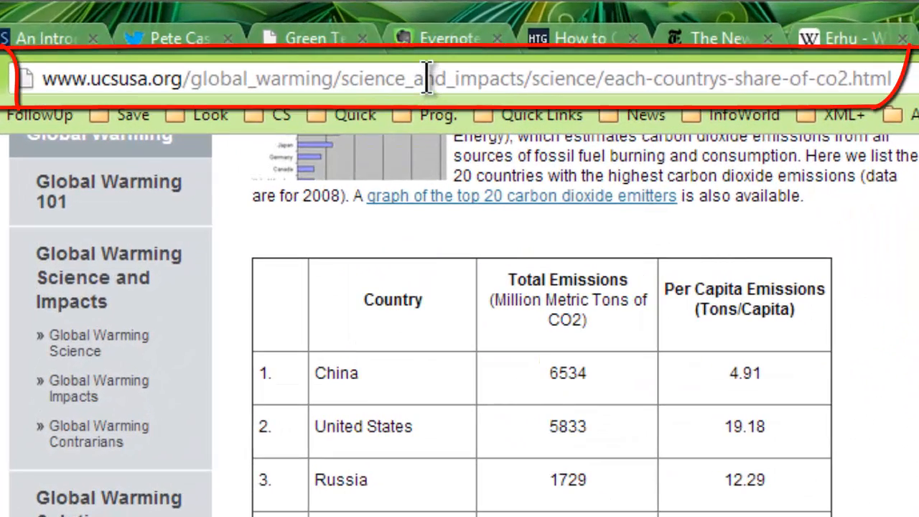
{"action": "left_click", "coordinate": [430, 79]}
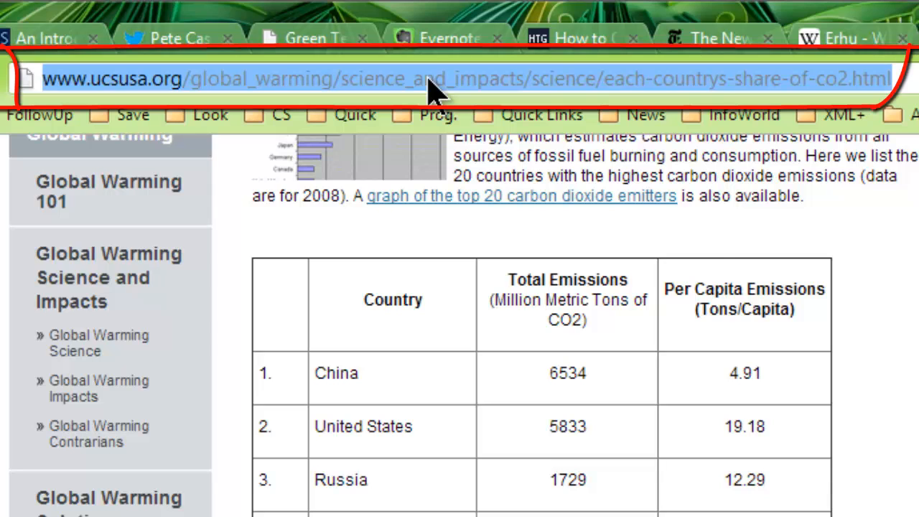
{"action": "right_click", "coordinate": [429, 79]}
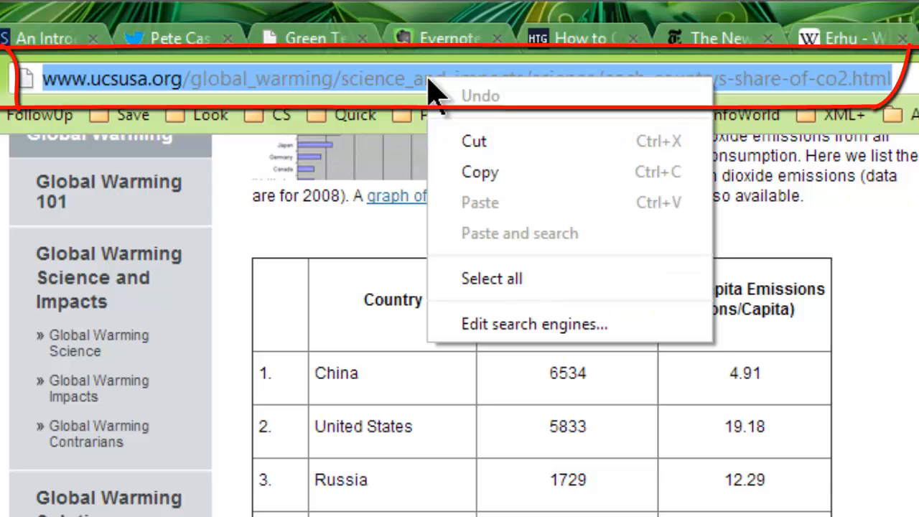
{"action": "left_click", "coordinate": [486, 172]}
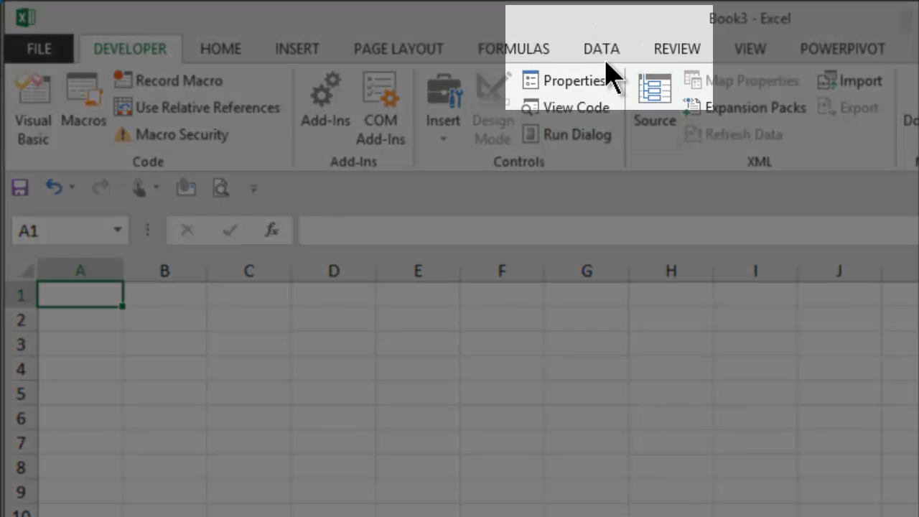
Start a new web query and load the copied CO2 emissions page address in it.
{"action": "left_click", "coordinate": [605, 51]}
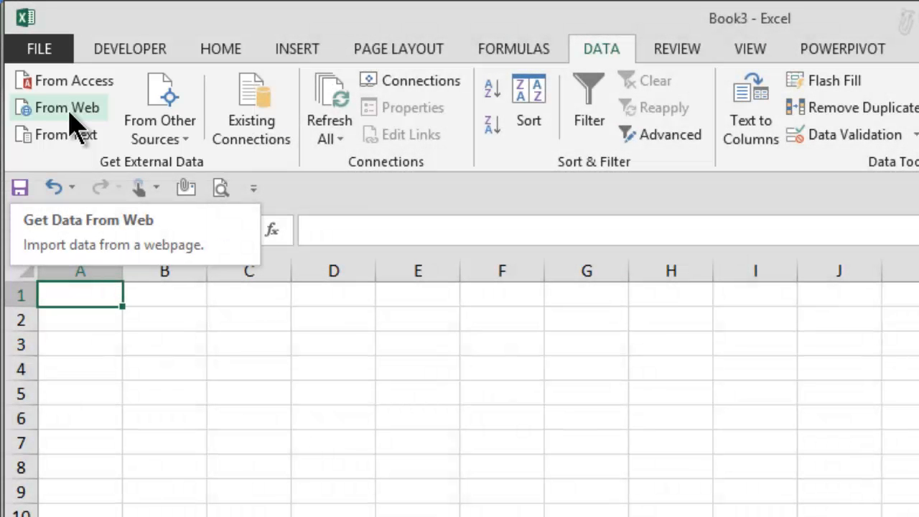
{"action": "left_click", "coordinate": [70, 112]}
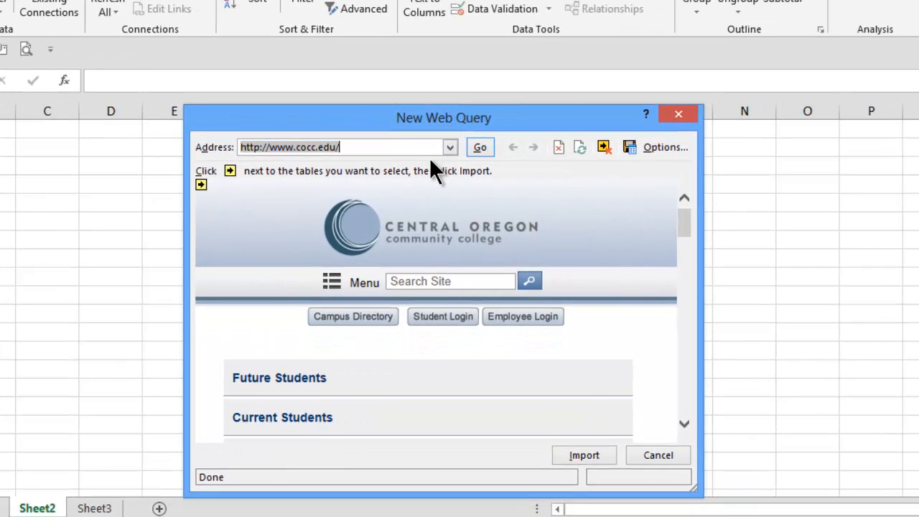
{"action": "right_click", "coordinate": [310, 149]}
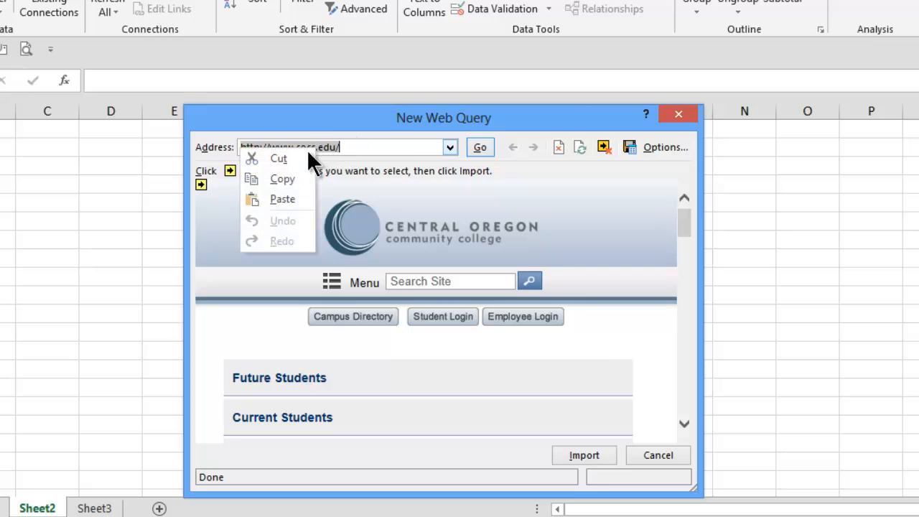
{"action": "left_click", "coordinate": [287, 193]}
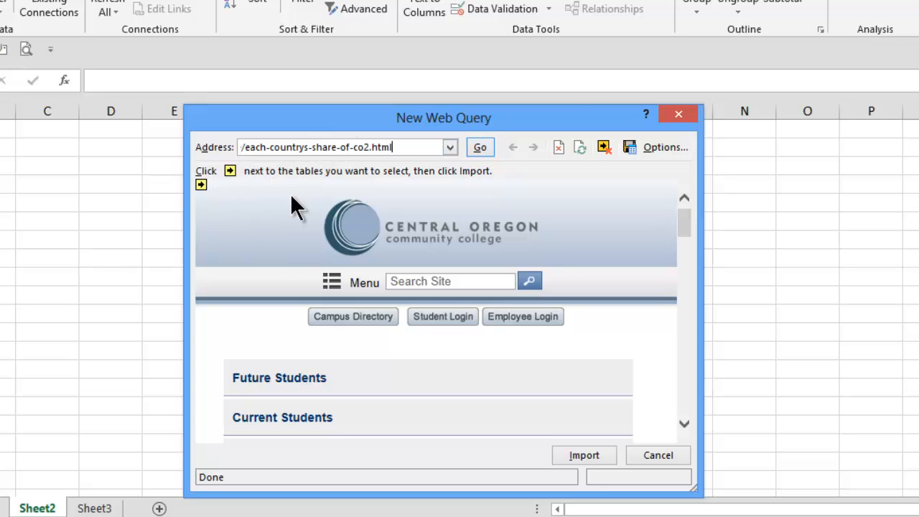
{"action": "left_click", "coordinate": [489, 149]}
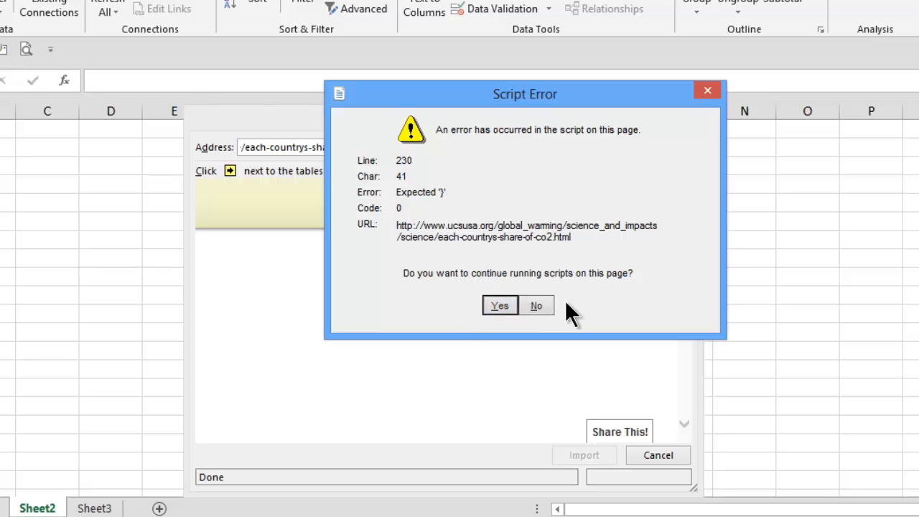
Decline to continue running scripts on the page in both script error prompts.
{"action": "left_click", "coordinate": [539, 303]}
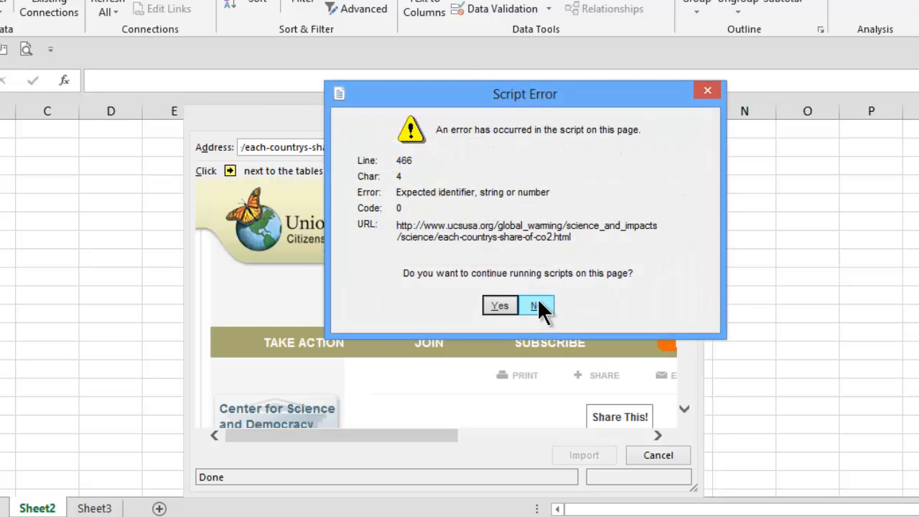
{"action": "left_click", "coordinate": [539, 304]}
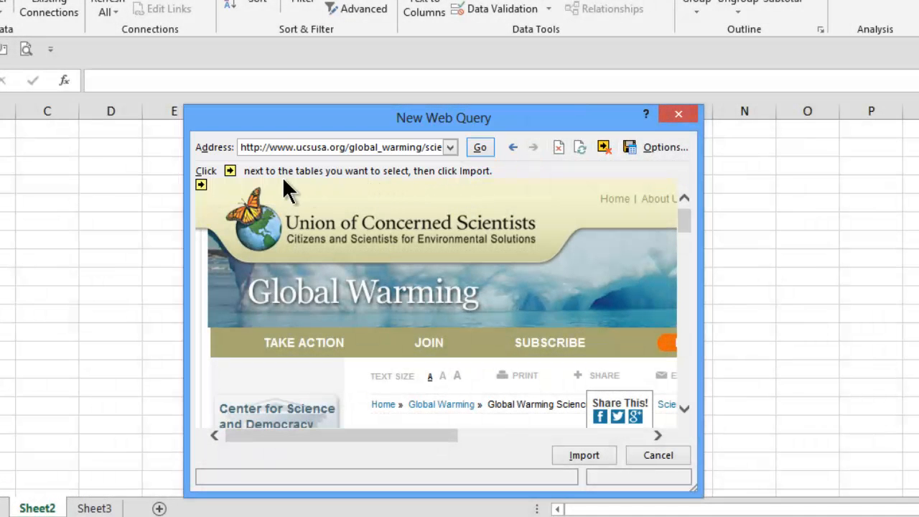
Select the country emissions table on the page and import it into the existing worksheet at $A$1.
{"action": "left_click", "coordinate": [201, 185]}
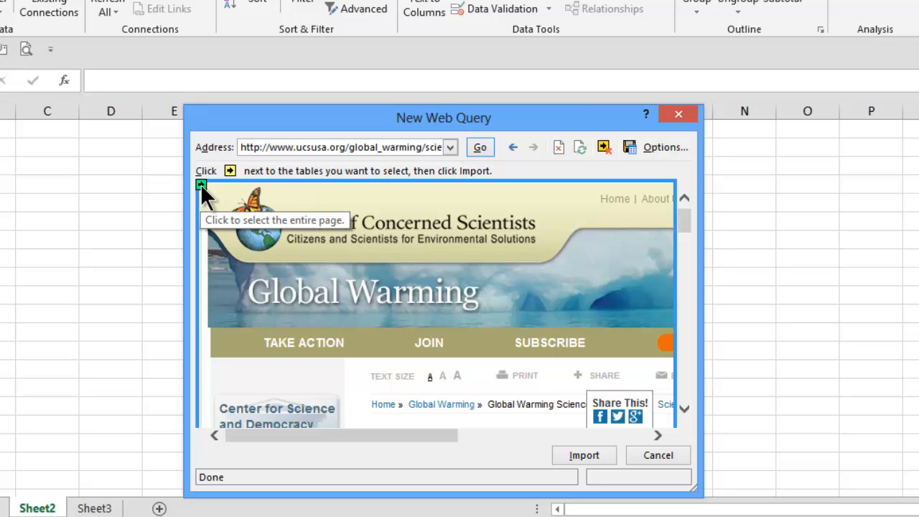
{"action": "left_click", "coordinate": [201, 184]}
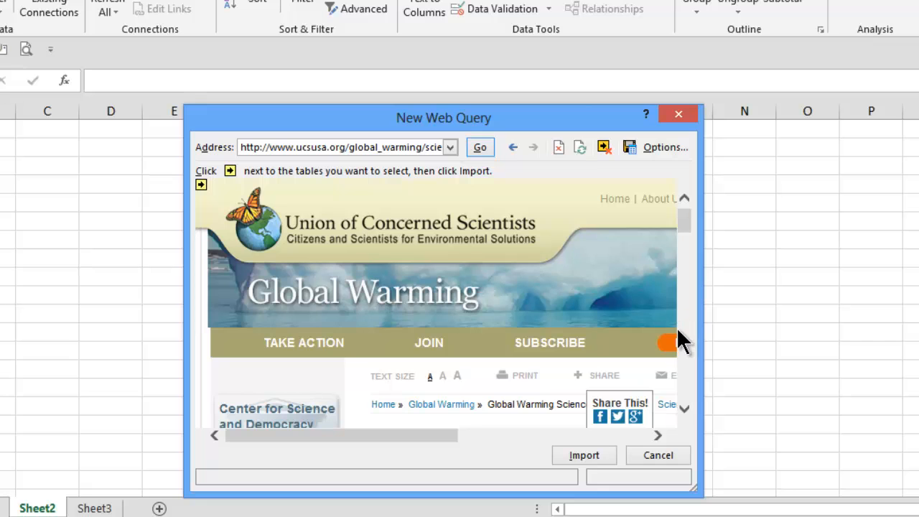
{"action": "scroll", "coordinate": [681, 406], "scroll_direction": "down", "scroll_amount": 5}
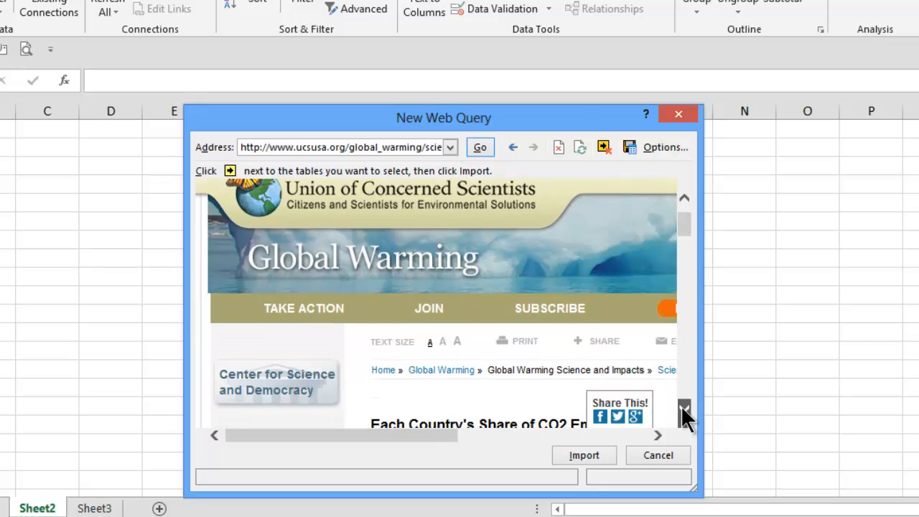
{"action": "scroll", "coordinate": [682, 406], "scroll_direction": "down", "scroll_amount": 6}
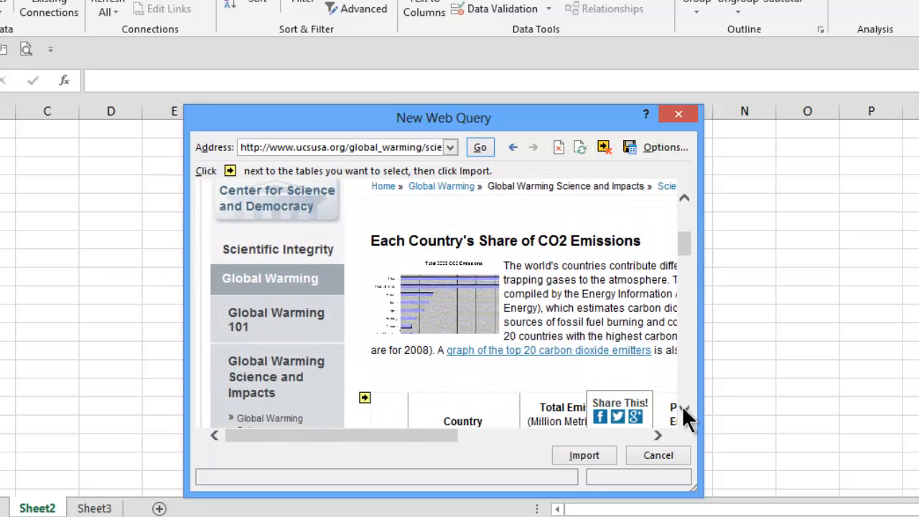
{"action": "scroll", "coordinate": [682, 406], "scroll_direction": "down", "scroll_amount": 2}
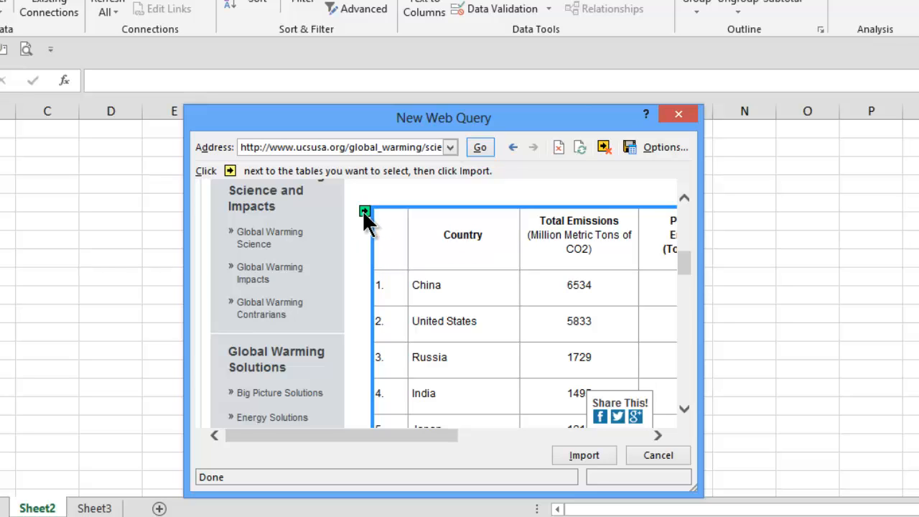
{"action": "left_click", "coordinate": [363, 210]}
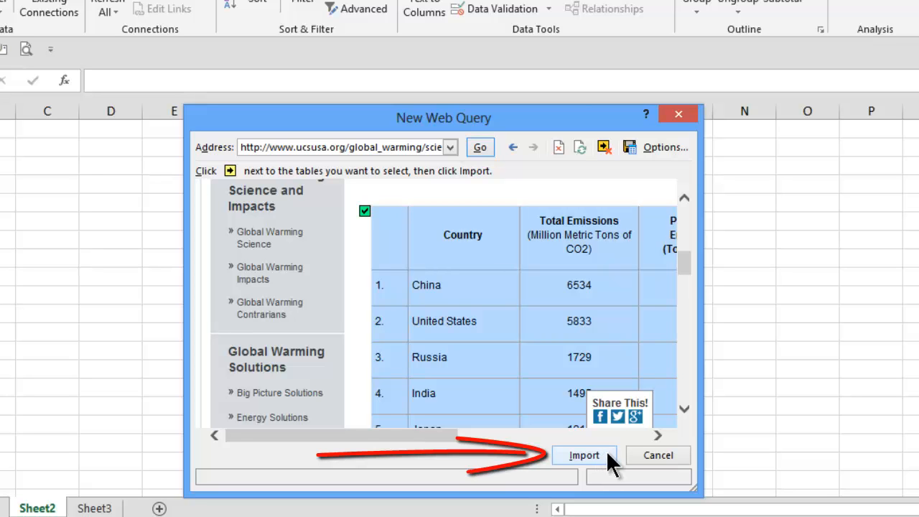
{"action": "left_click", "coordinate": [584, 456]}
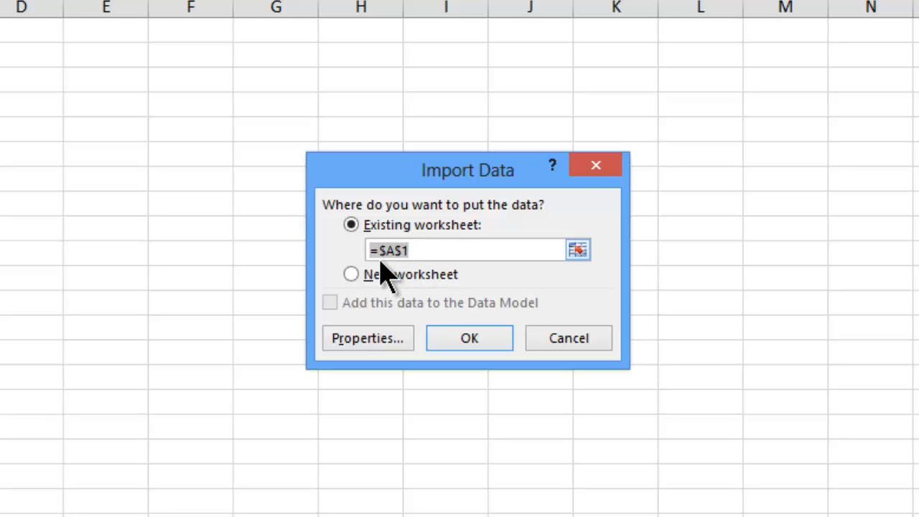
{"action": "left_click", "coordinate": [474, 335]}
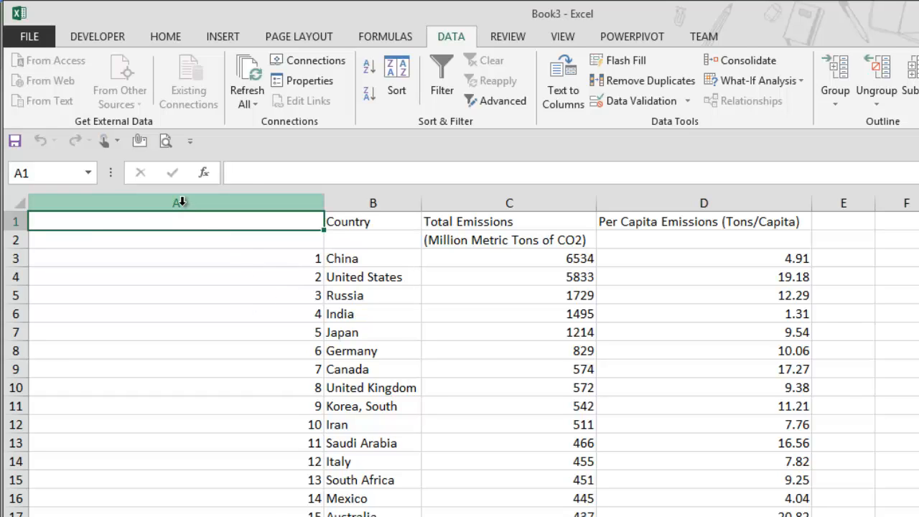
Delete the column holding the row numbers.
{"action": "left_click", "coordinate": [181, 203]}
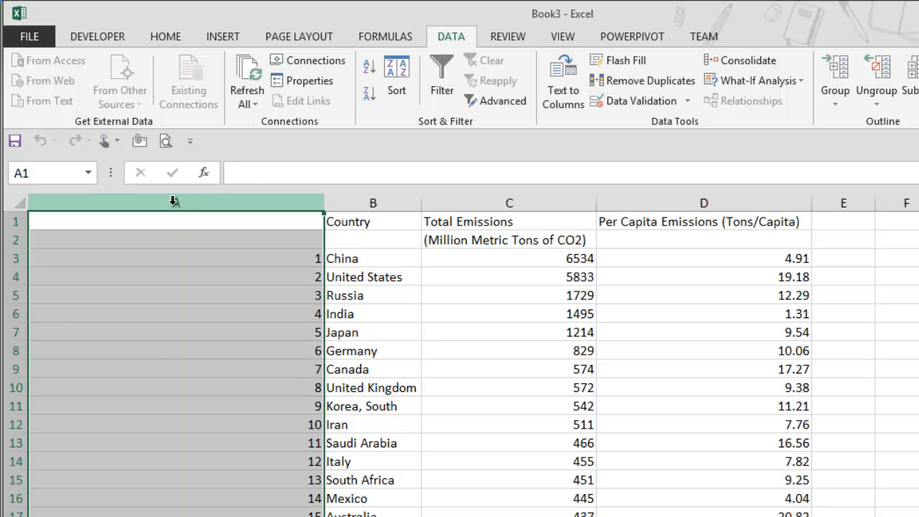
{"action": "right_click", "coordinate": [174, 203]}
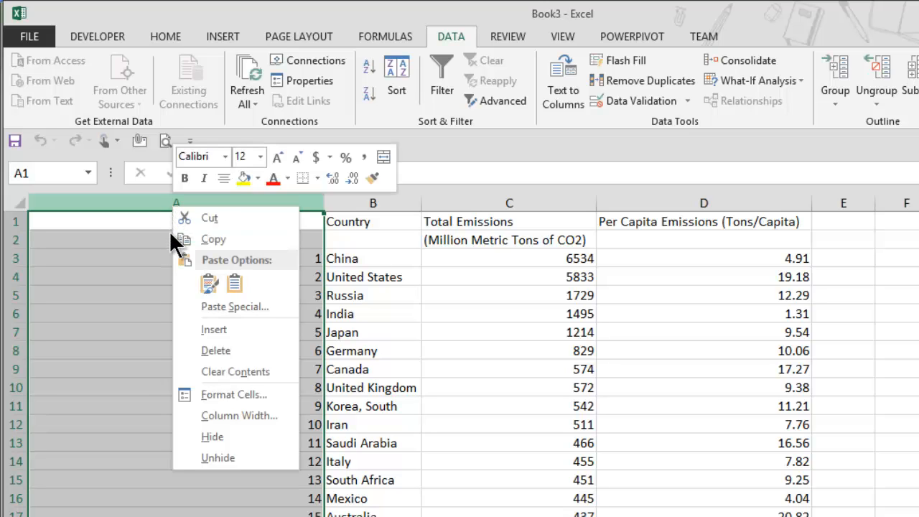
{"action": "left_click", "coordinate": [237, 349]}
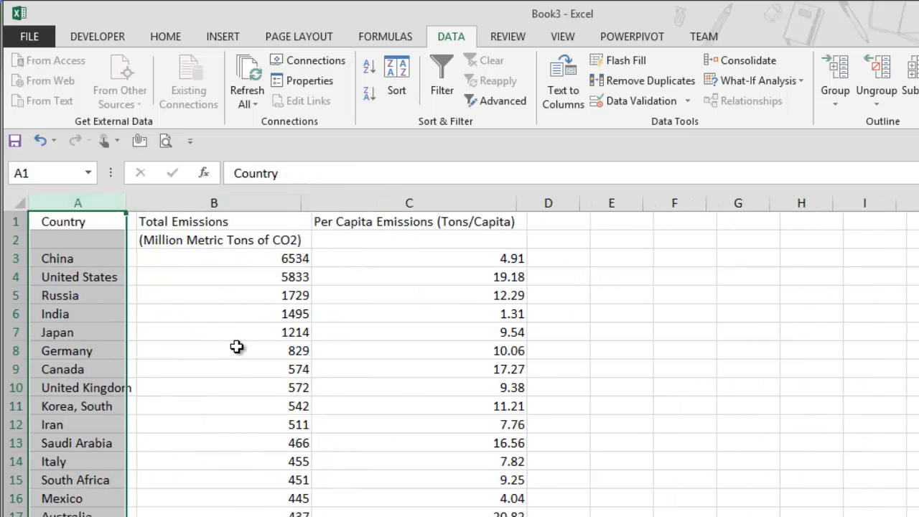
Move the Country and Per Capita Emissions (Tons/Capita) headers down into row 2.
{"action": "left_click", "coordinate": [64, 223]}
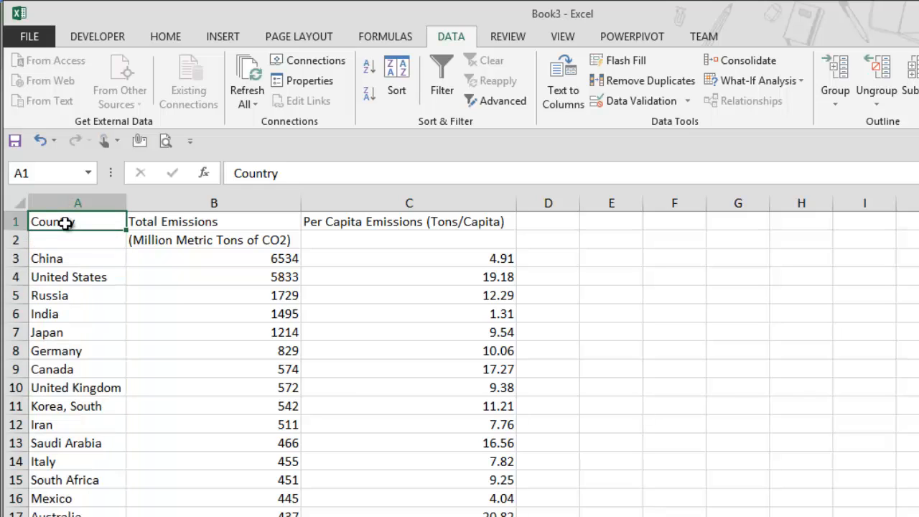
{"action": "left_click_drag", "start_coordinate": [17, 221], "coordinate": [16, 236]}
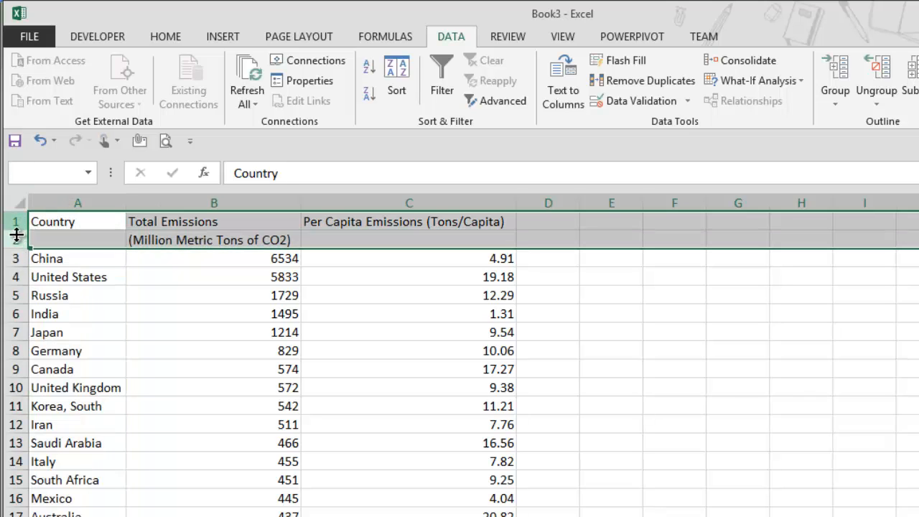
{"action": "left_click", "coordinate": [79, 261]}
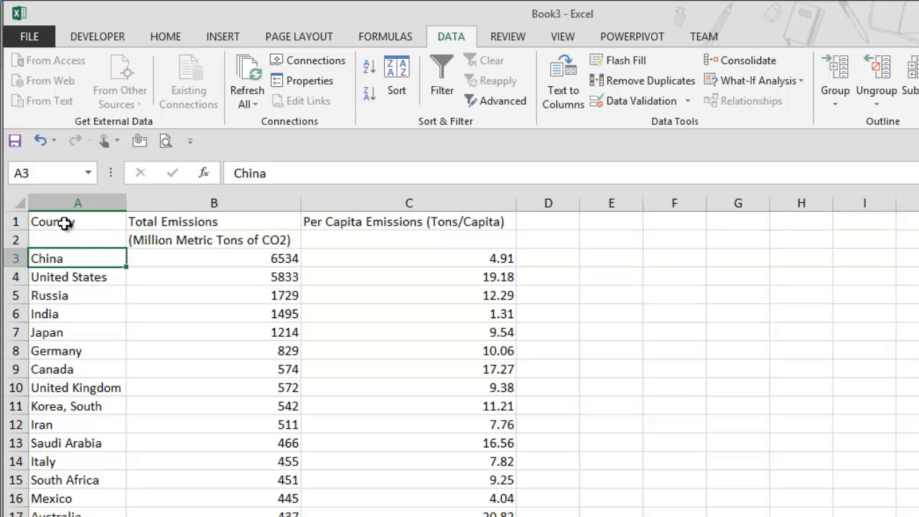
{"action": "left_click", "coordinate": [65, 224]}
{"action": "left_click_drag", "start_coordinate": [82, 228], "coordinate": [82, 240]}
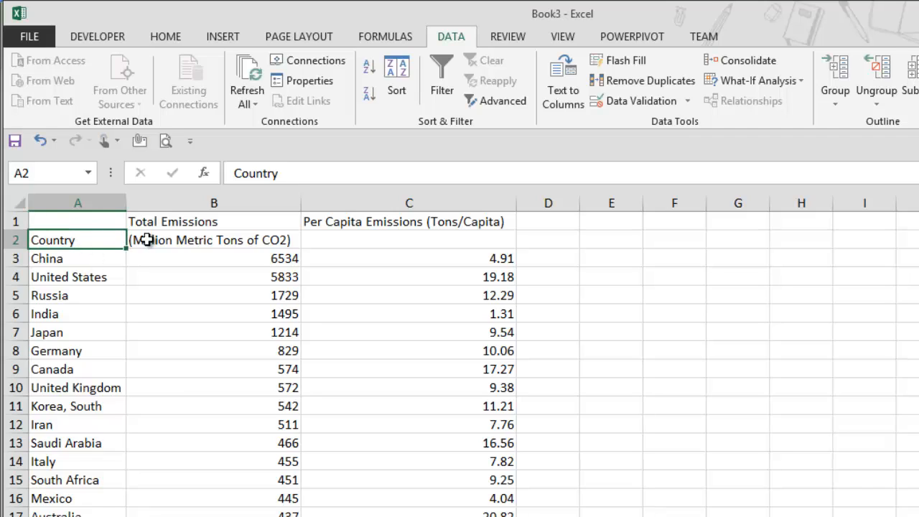
{"action": "left_click", "coordinate": [340, 224]}
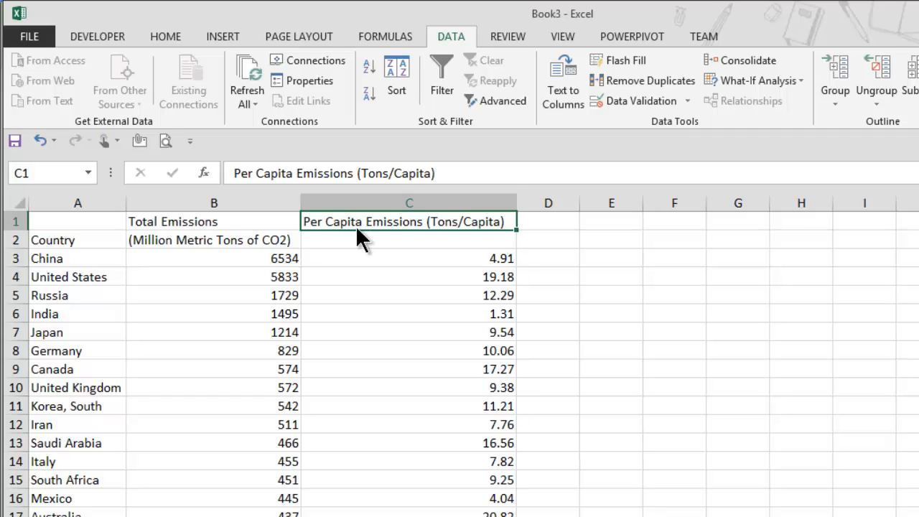
{"action": "left_click_drag", "start_coordinate": [357, 228], "coordinate": [358, 237]}
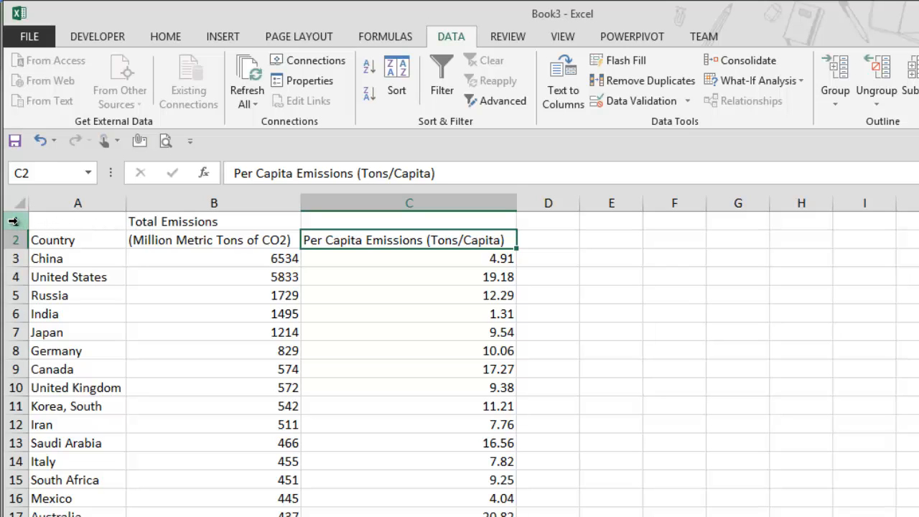
Delete the first row, leaving a single header row.
{"action": "left_click", "coordinate": [12, 221]}
{"action": "right_click", "coordinate": [12, 222]}
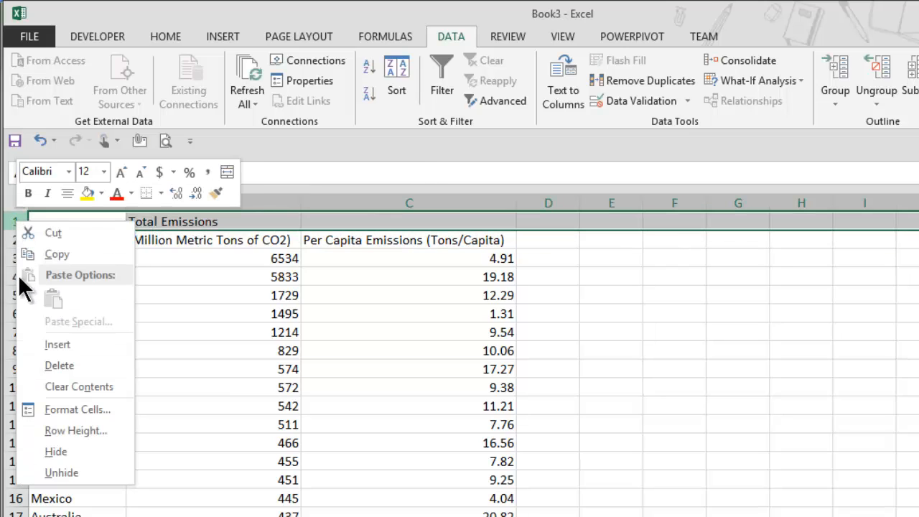
{"action": "left_click", "coordinate": [80, 367]}
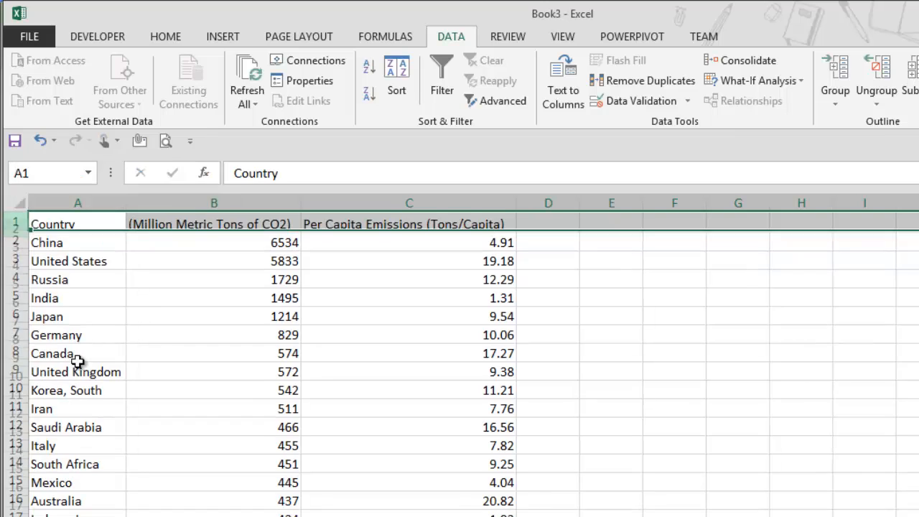
Make the header row bold and fill it with a light gold colour.
{"action": "left_click_drag", "start_coordinate": [76, 218], "coordinate": [344, 227]}
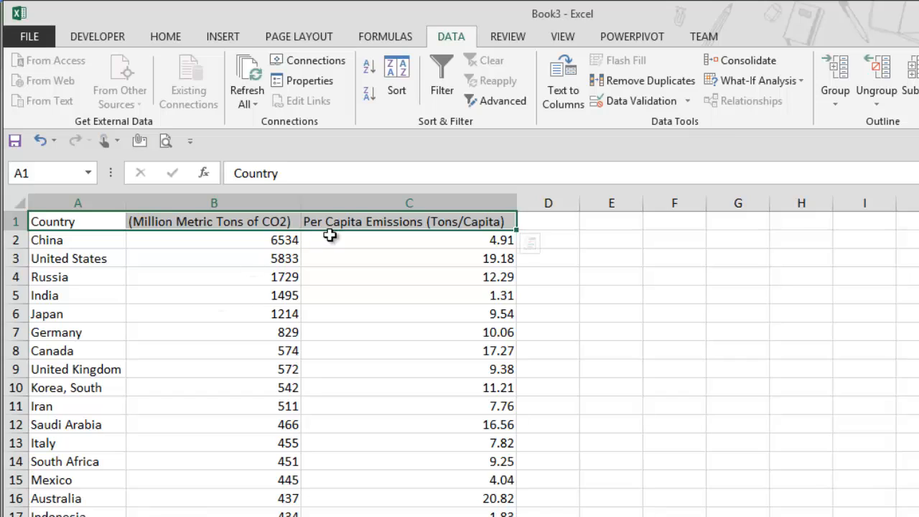
{"action": "left_click", "coordinate": [165, 36]}
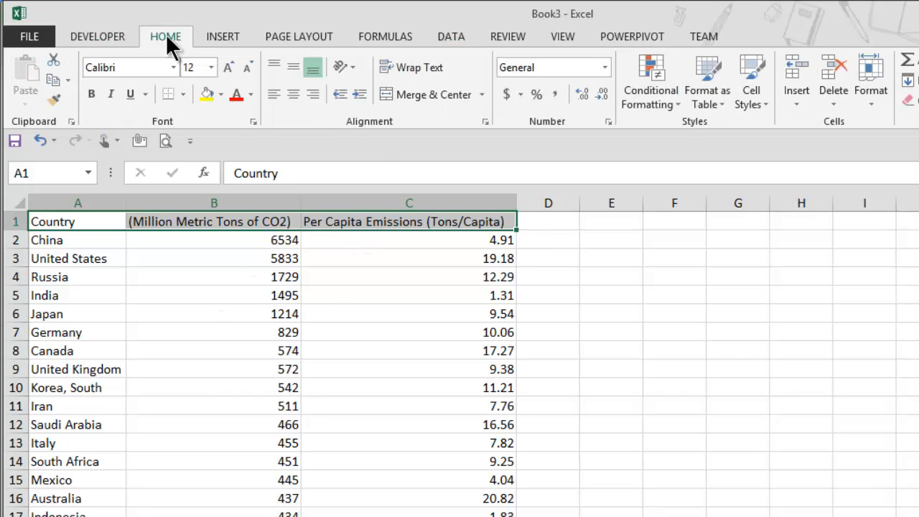
{"action": "left_click", "coordinate": [91, 94]}
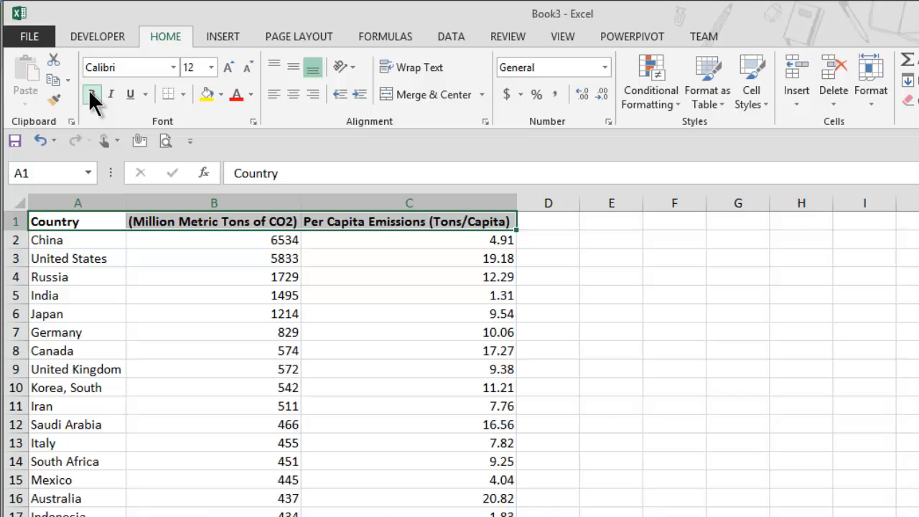
{"action": "left_click", "coordinate": [221, 94]}
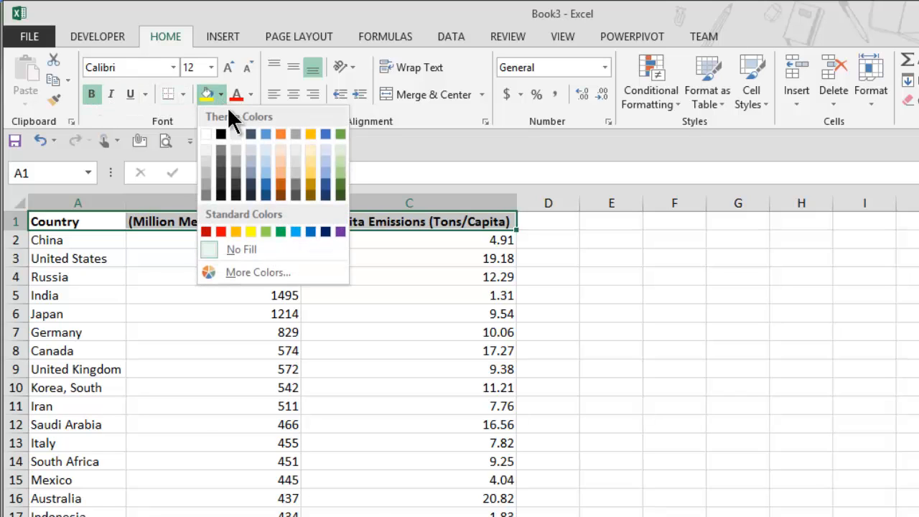
{"action": "left_click", "coordinate": [309, 144]}
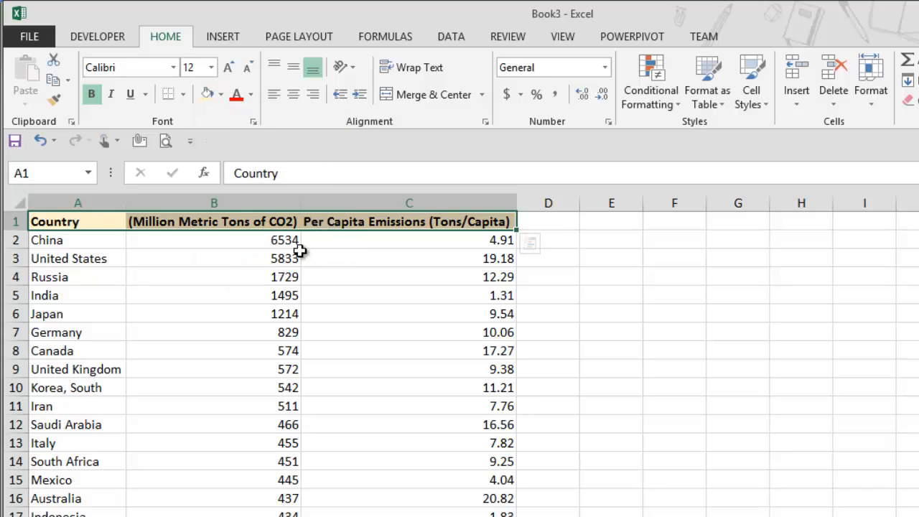
Turn on filtering for the table's header row.
{"action": "left_click", "coordinate": [56, 220]}
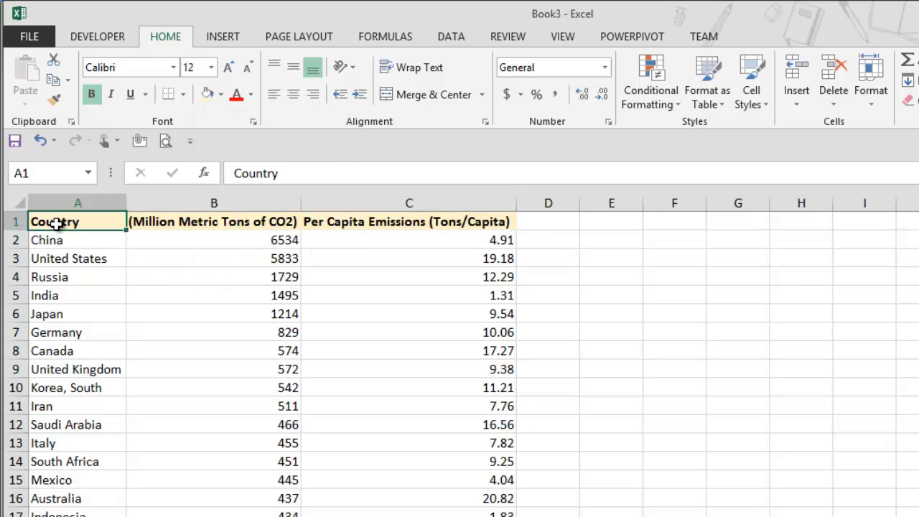
{"action": "scroll", "coordinate": [73, 272], "scroll_direction": "down", "scroll_amount": 2}
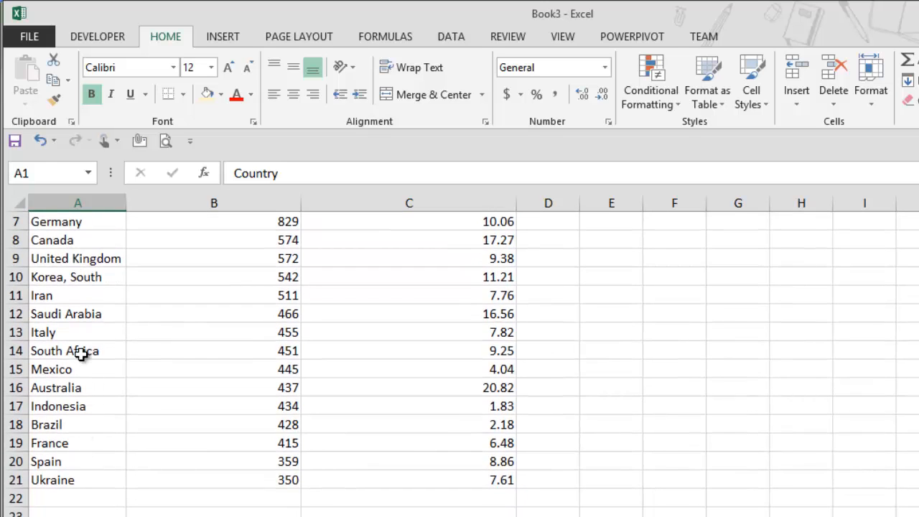
{"action": "scroll", "coordinate": [82, 354], "scroll_direction": "up", "scroll_amount": 2}
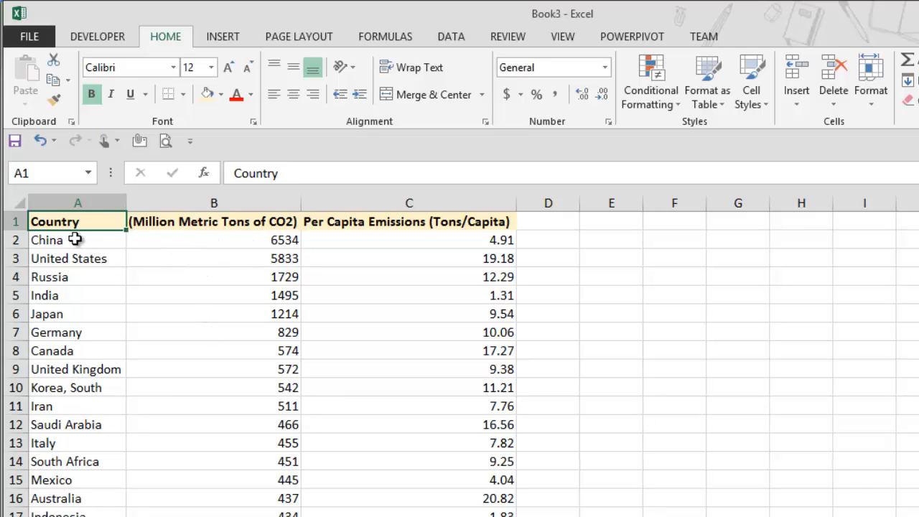
{"action": "left_click", "coordinate": [151, 221]}
{"action": "left_click", "coordinate": [310, 222]}
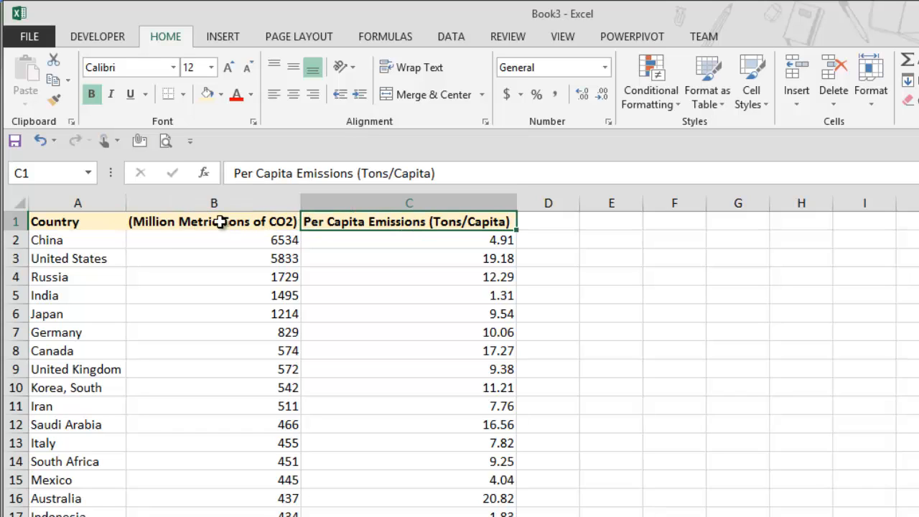
{"action": "left_click", "coordinate": [73, 222]}
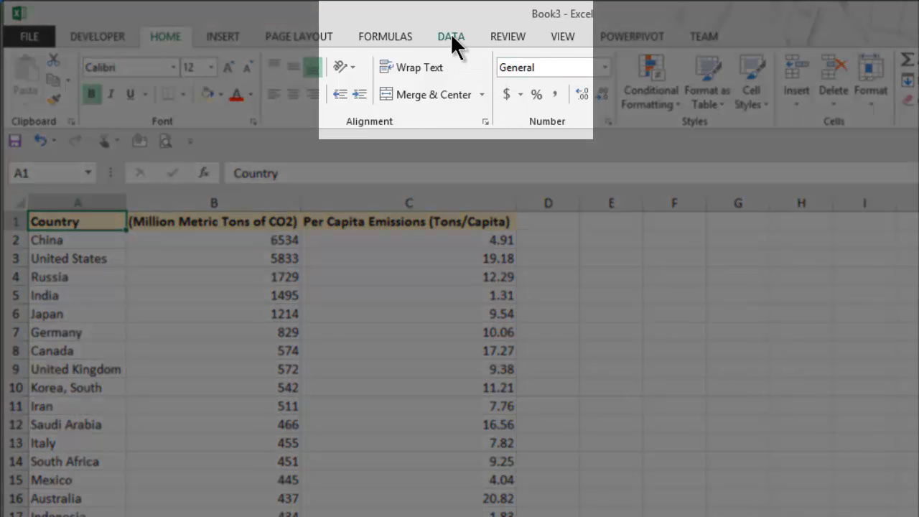
{"action": "left_click", "coordinate": [452, 37]}
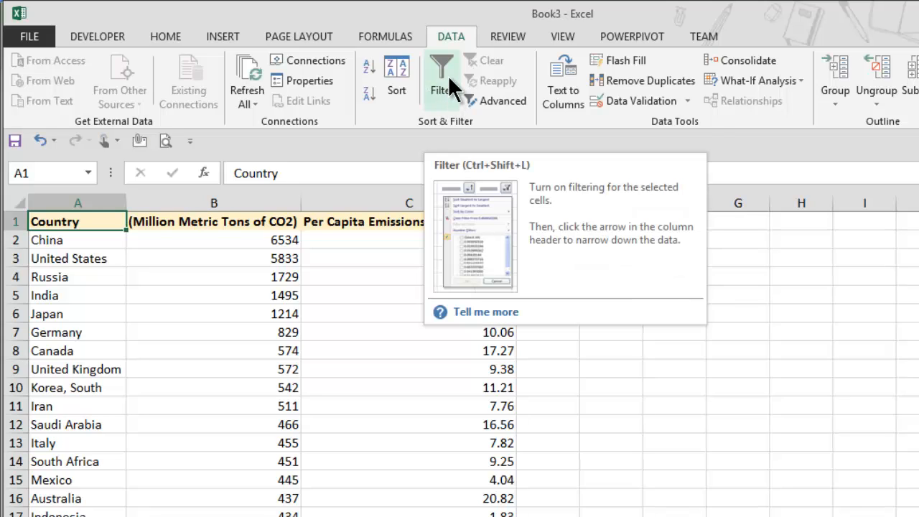
{"action": "left_click", "coordinate": [449, 75]}
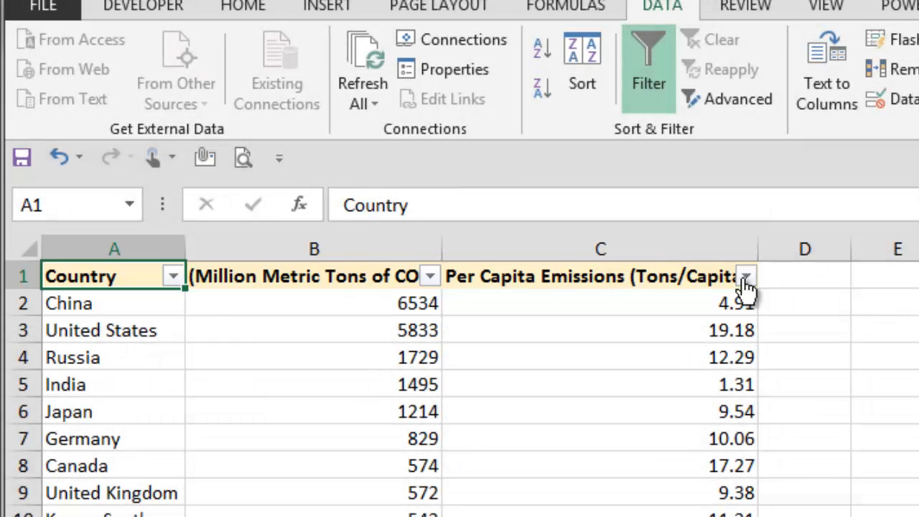
Sort the table by the Million Metric Tons of CO2 column from smallest to largest.
{"action": "left_click", "coordinate": [175, 279]}
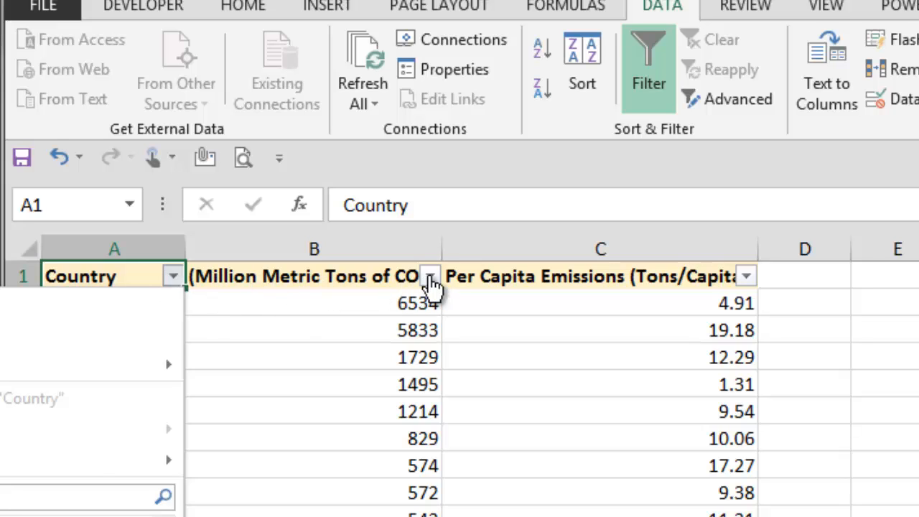
{"action": "left_click", "coordinate": [431, 282]}
{"action": "left_click", "coordinate": [432, 284]}
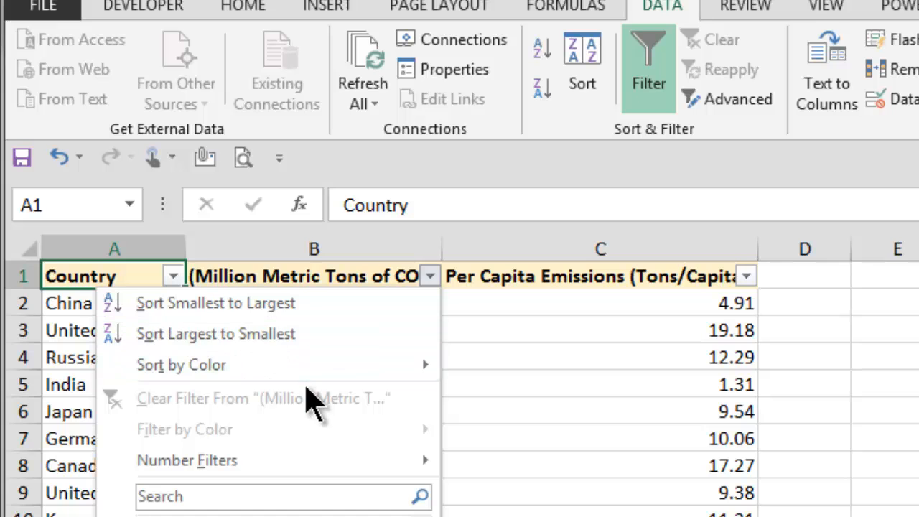
{"action": "mouse_move", "coordinate": [309, 463]}
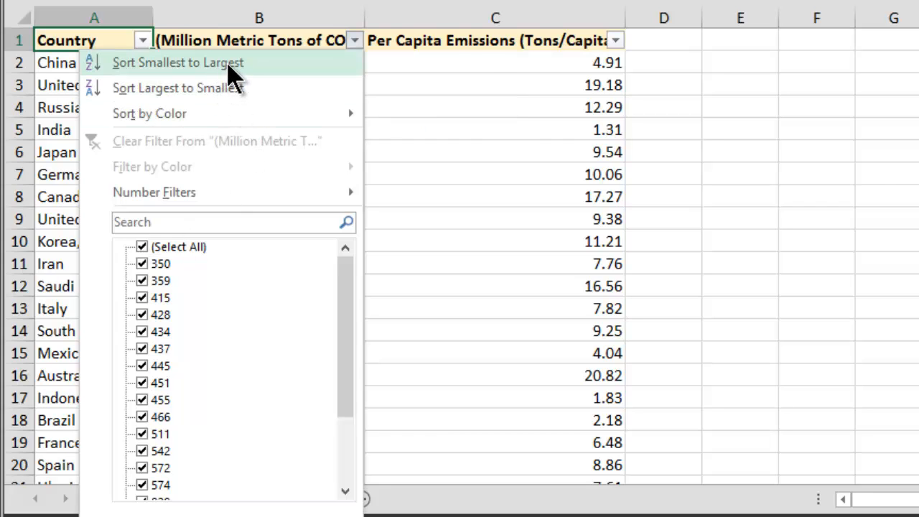
{"action": "left_click", "coordinate": [263, 65]}
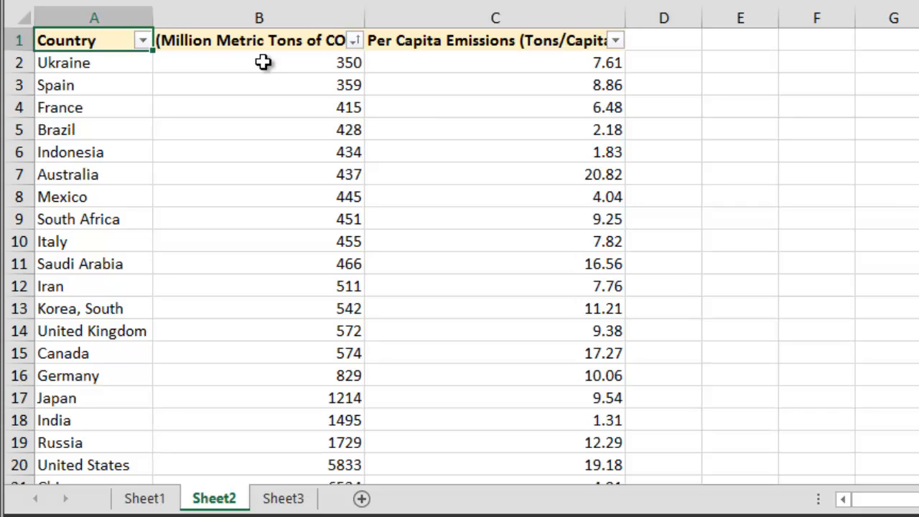
Sort the table by Per Capita Emissions (Tons/Capita) from largest to smallest.
{"action": "left_click", "coordinate": [106, 63]}
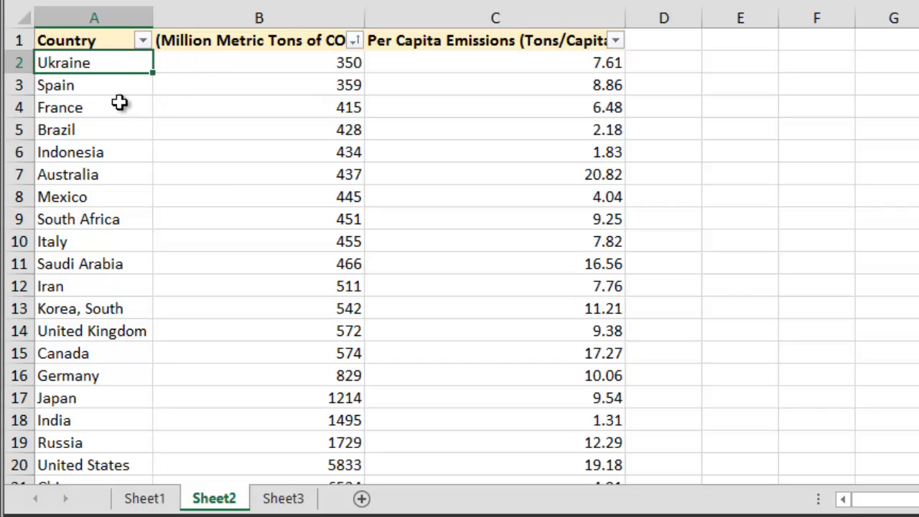
{"action": "left_click", "coordinate": [103, 88]}
{"action": "left_click", "coordinate": [105, 105]}
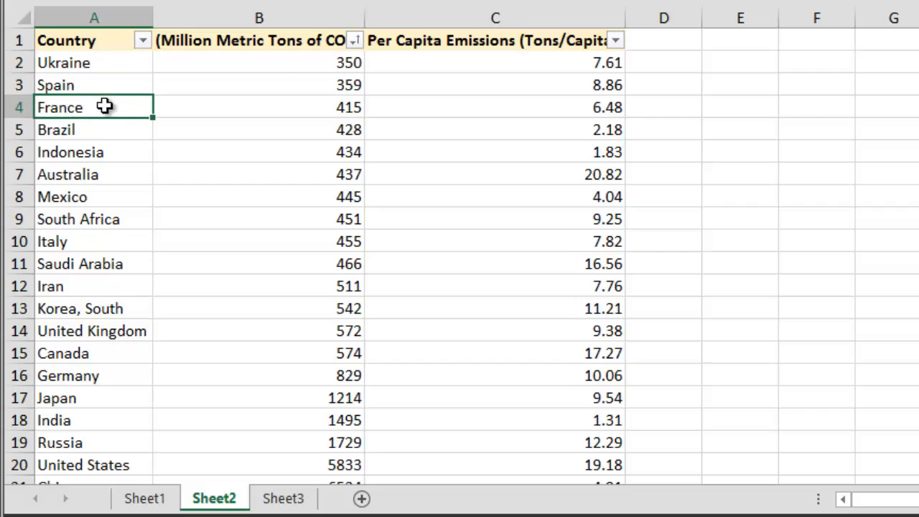
{"action": "left_click", "coordinate": [296, 62]}
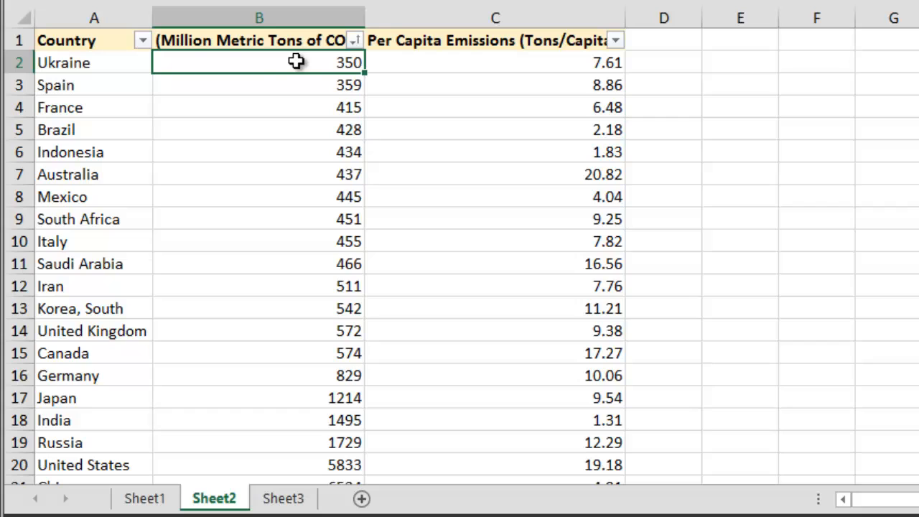
{"action": "left_click_drag", "start_coordinate": [127, 62], "coordinate": [394, 63]}
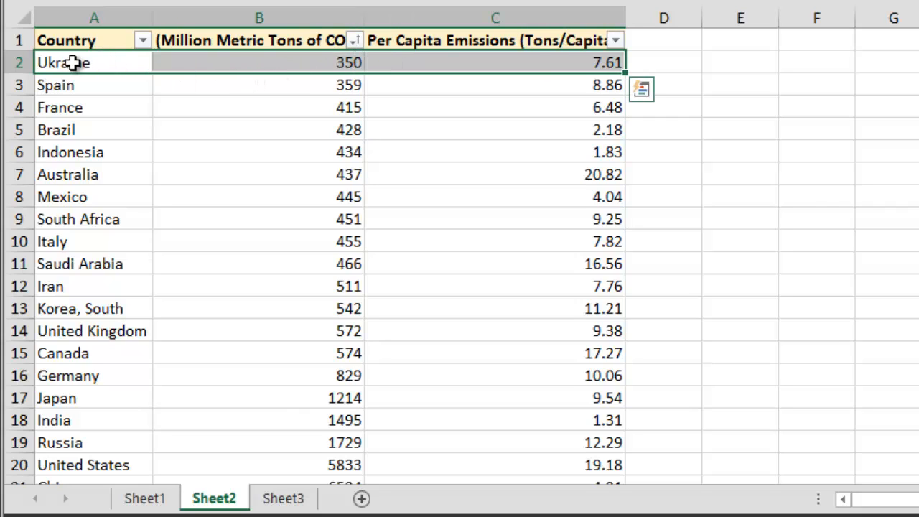
{"action": "left_click_drag", "start_coordinate": [51, 83], "coordinate": [399, 85]}
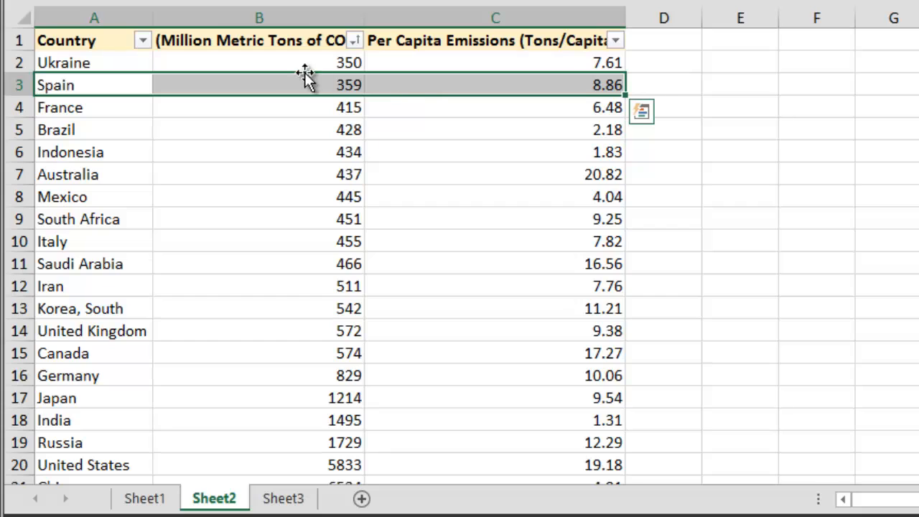
{"action": "left_click", "coordinate": [421, 41]}
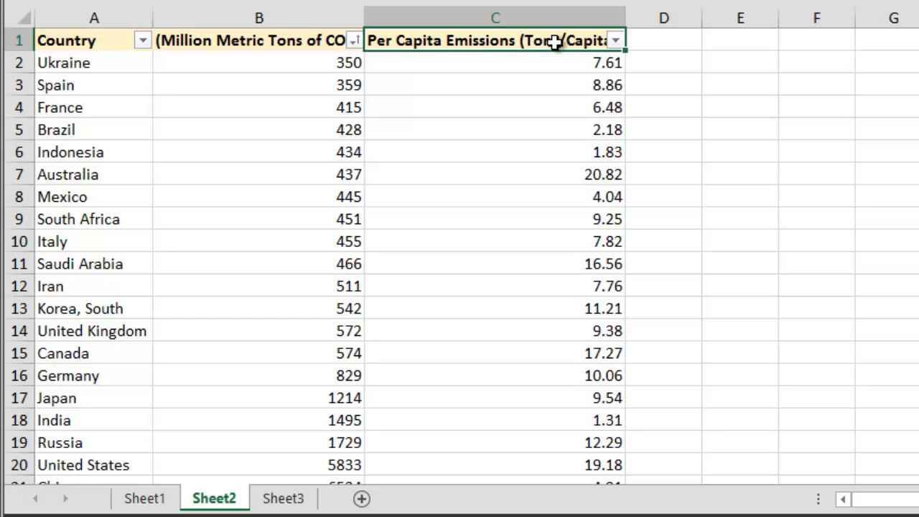
{"action": "left_click", "coordinate": [616, 42]}
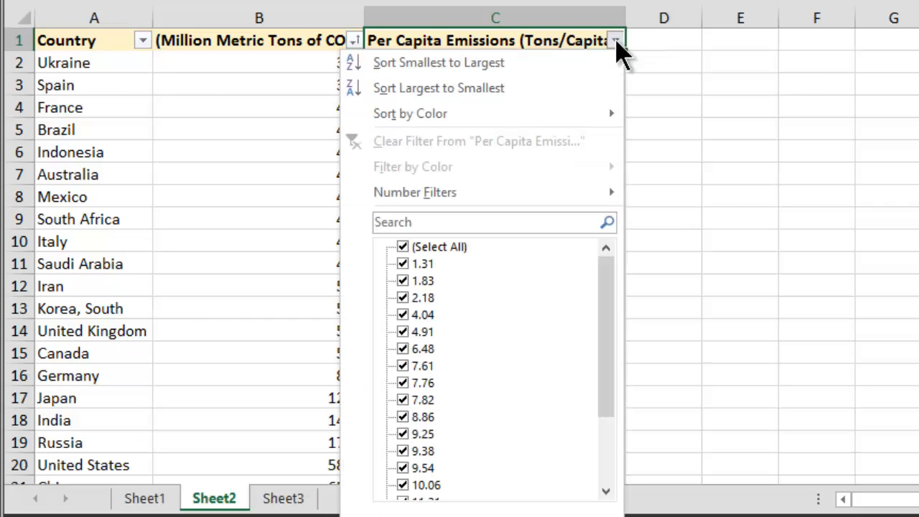
{"action": "left_click", "coordinate": [525, 90]}
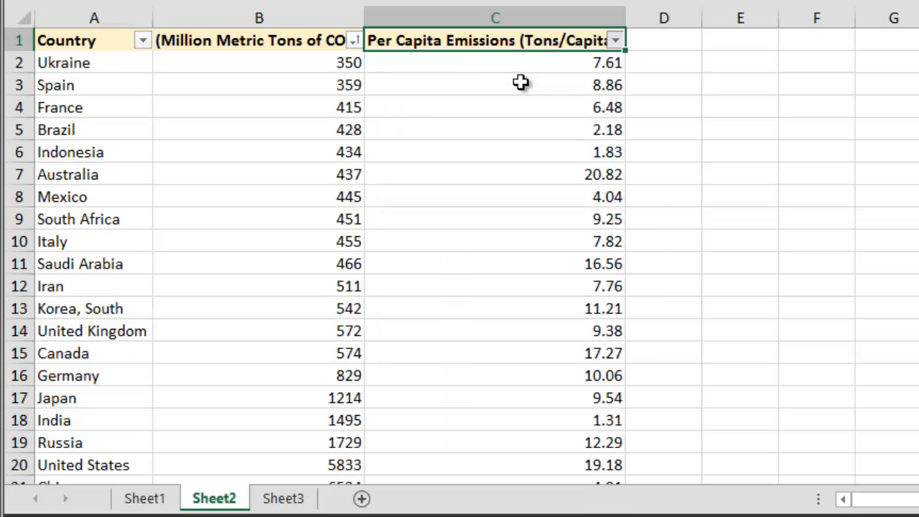
{"action": "left_click", "coordinate": [549, 63]}
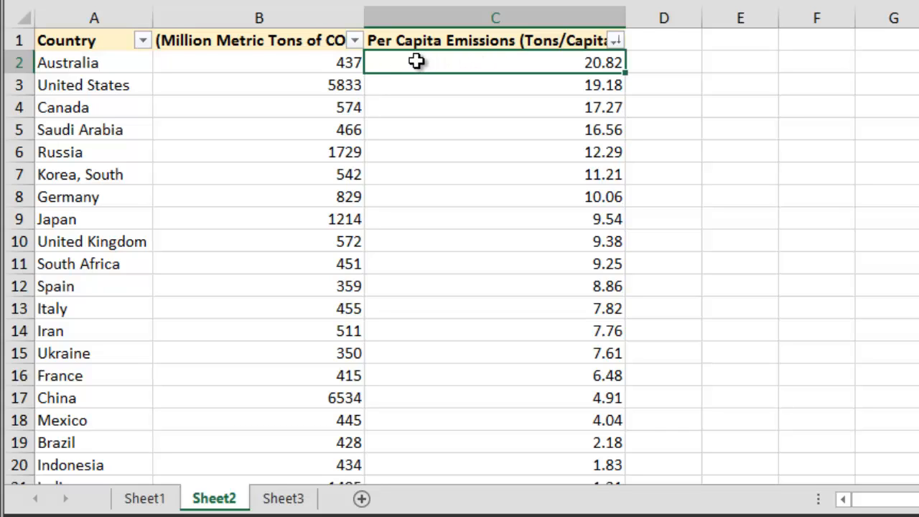
Sort the table by the Million Metric Tons of CO2 column from largest to smallest.
{"action": "left_click", "coordinate": [297, 60]}
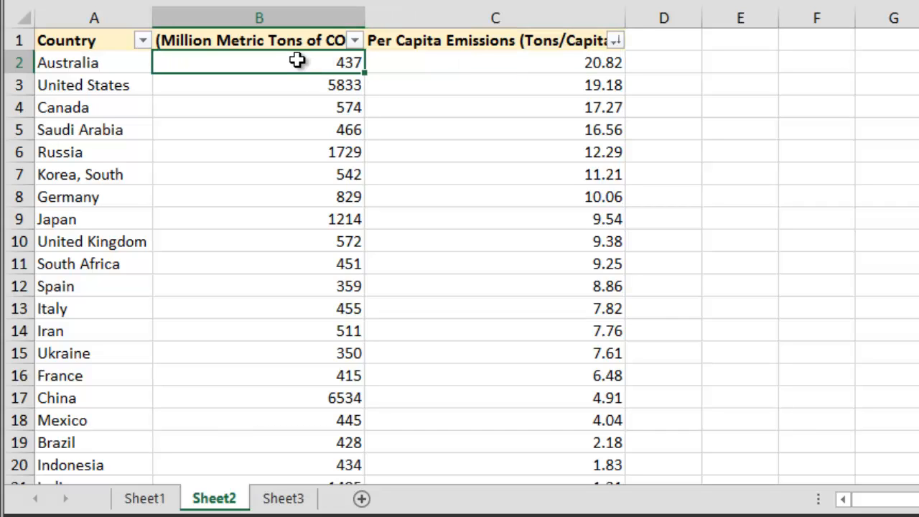
{"action": "left_click", "coordinate": [449, 61]}
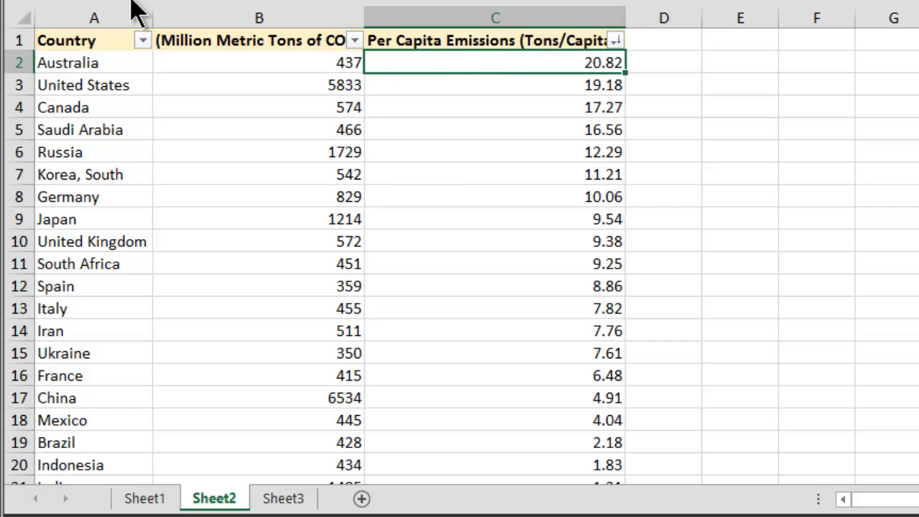
{"action": "left_click", "coordinate": [251, 37]}
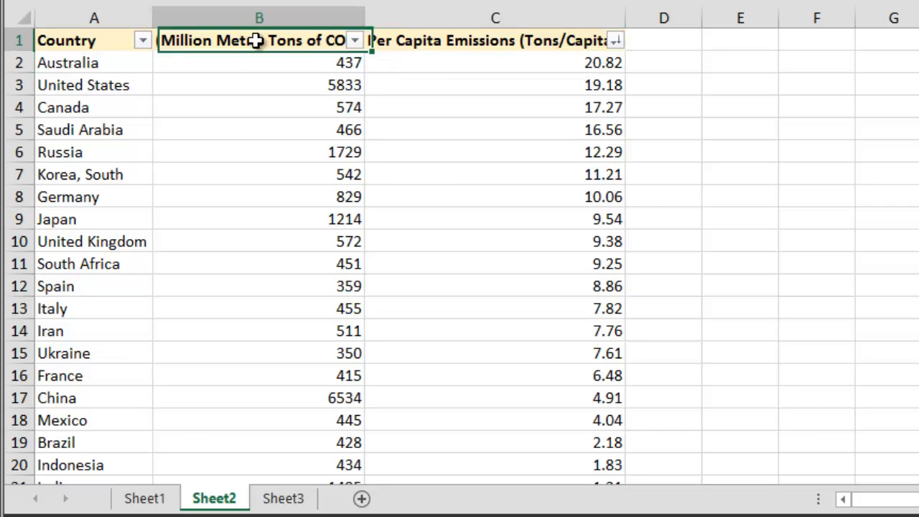
{"action": "left_click", "coordinate": [355, 40]}
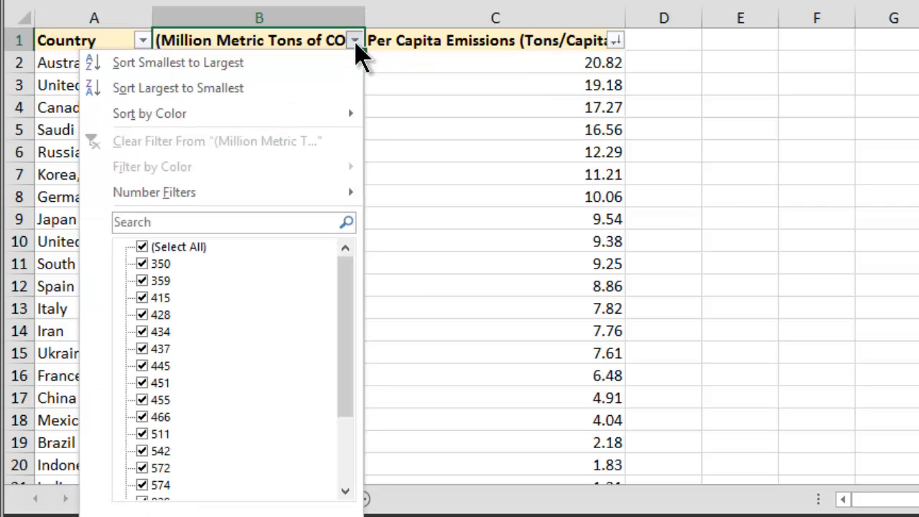
{"action": "left_click", "coordinate": [304, 90]}
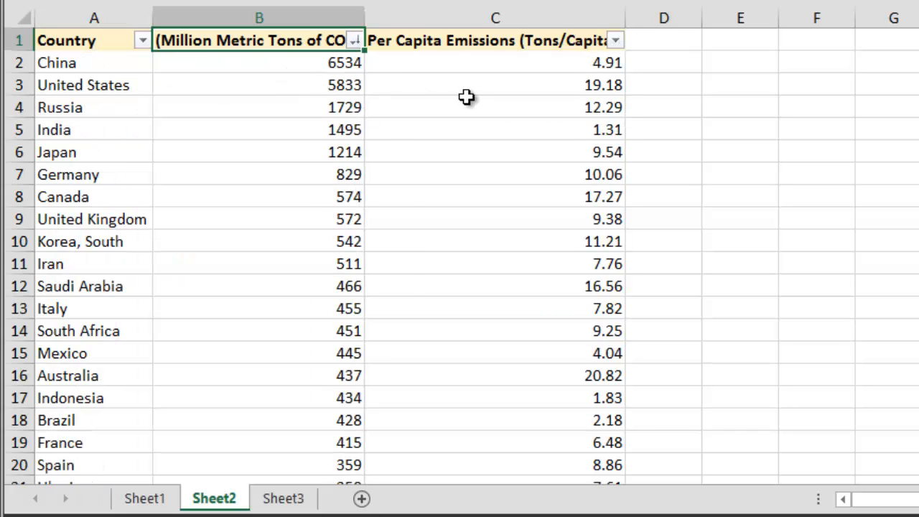
{"action": "left_click", "coordinate": [241, 65]}
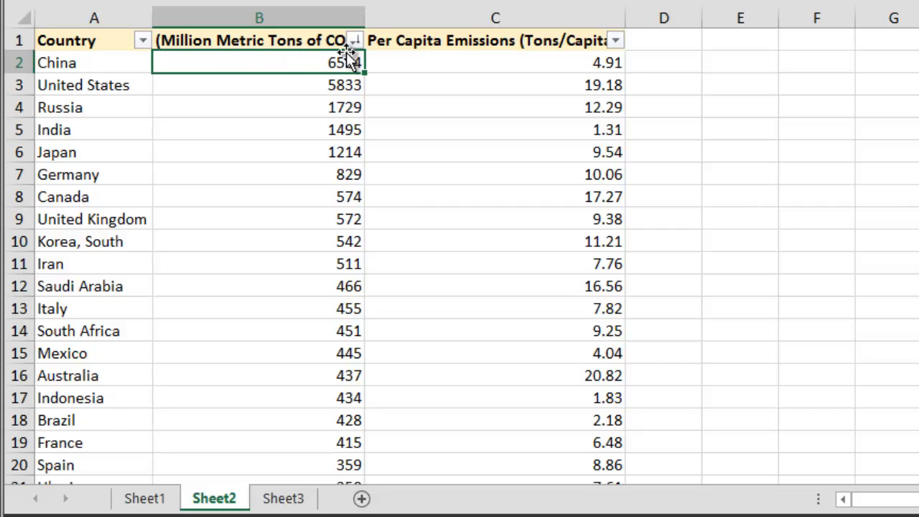
{"action": "left_click", "coordinate": [445, 62]}
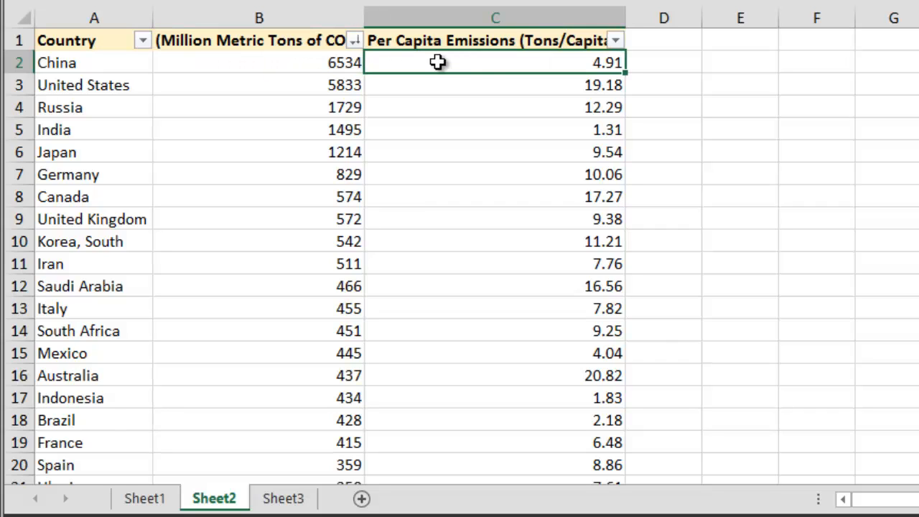
{"action": "left_click", "coordinate": [553, 79]}
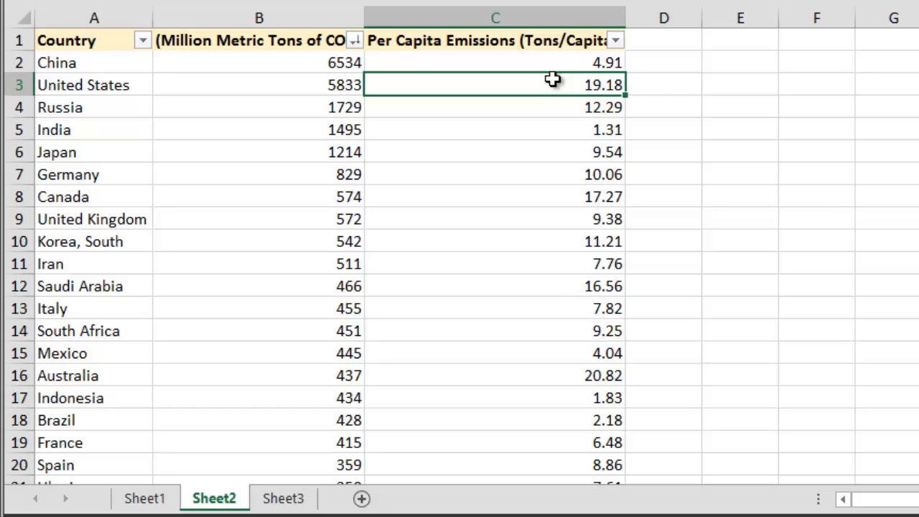
{"action": "left_click", "coordinate": [264, 84]}
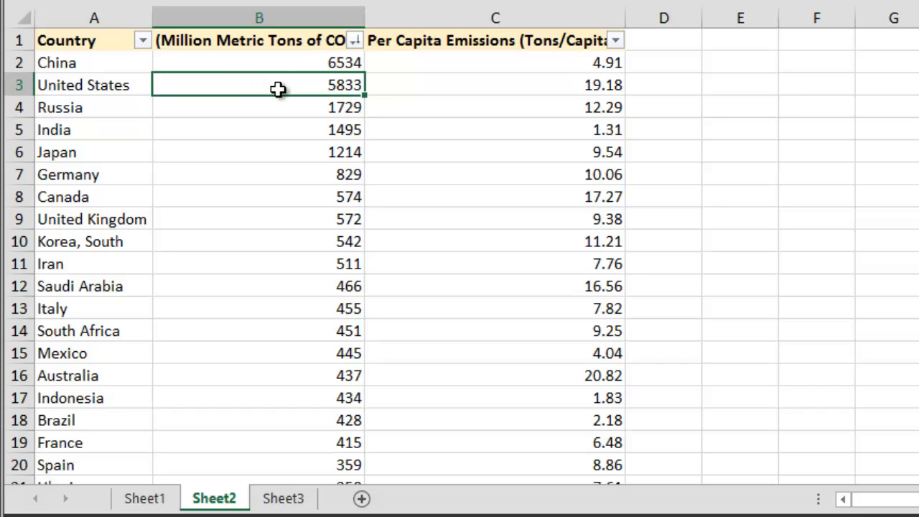
{"action": "left_click", "coordinate": [90, 41]}
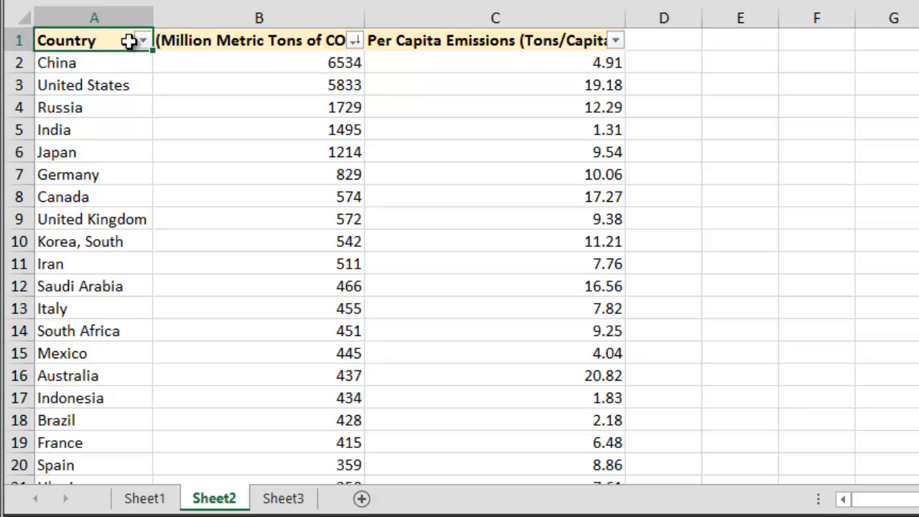
Sort the table alphabetically by Country from A to Z.
{"action": "left_click", "coordinate": [219, 40]}
{"action": "left_click", "coordinate": [394, 41]}
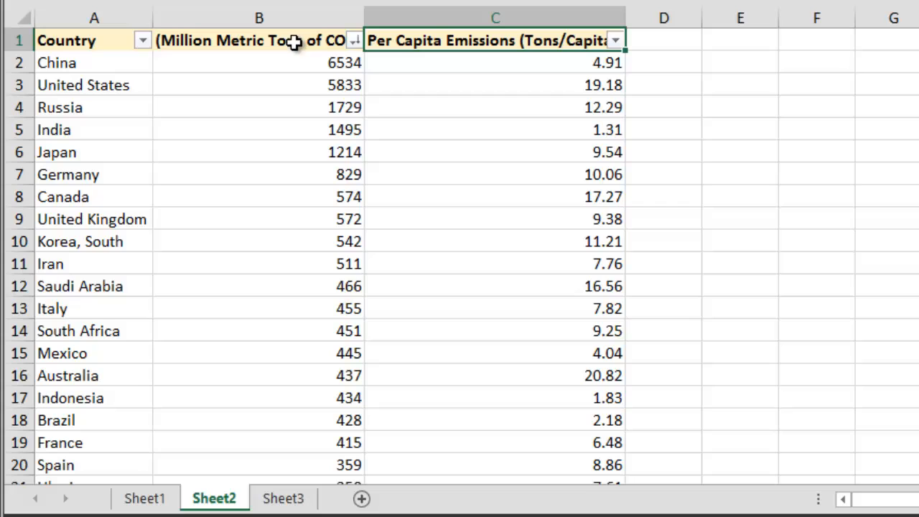
{"action": "left_click", "coordinate": [106, 41]}
{"action": "left_click", "coordinate": [143, 41]}
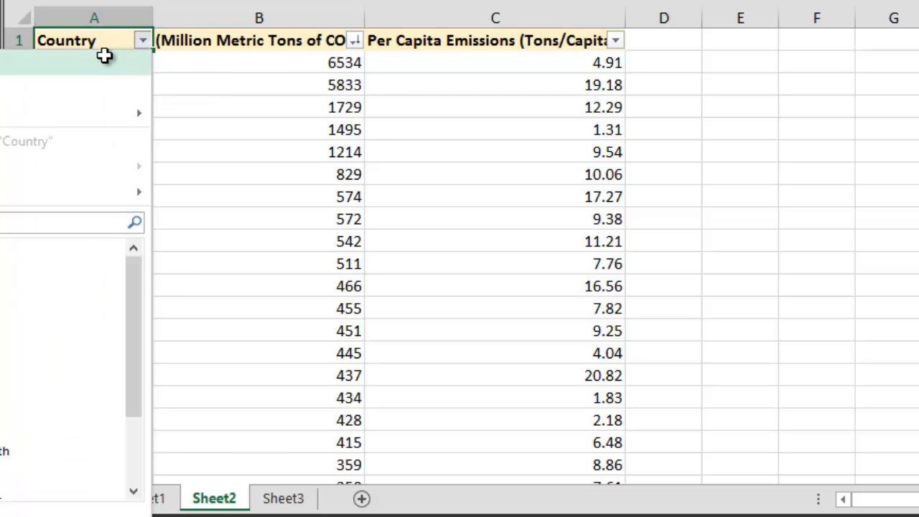
{"action": "left_click", "coordinate": [104, 59]}
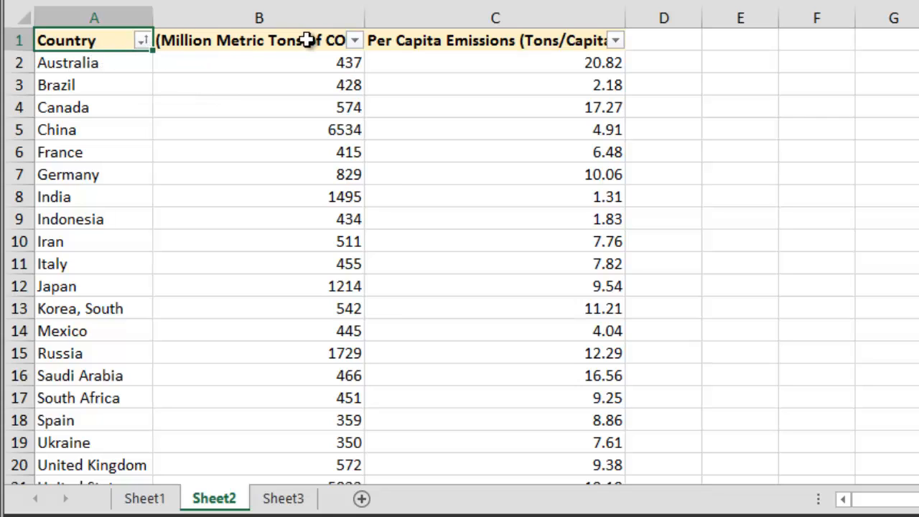
Sort the table by the Million Metric Tons of CO2 column from largest to smallest.
{"action": "left_click", "coordinate": [355, 42]}
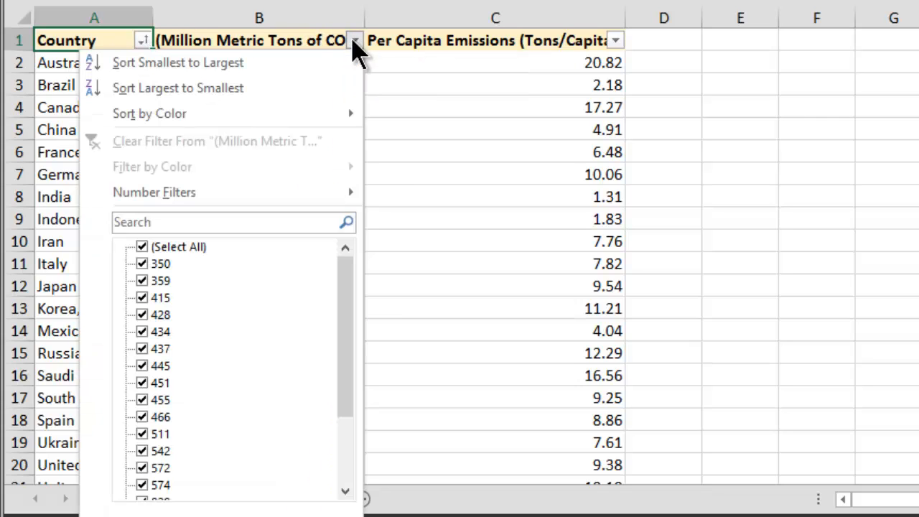
{"action": "left_click", "coordinate": [255, 86]}
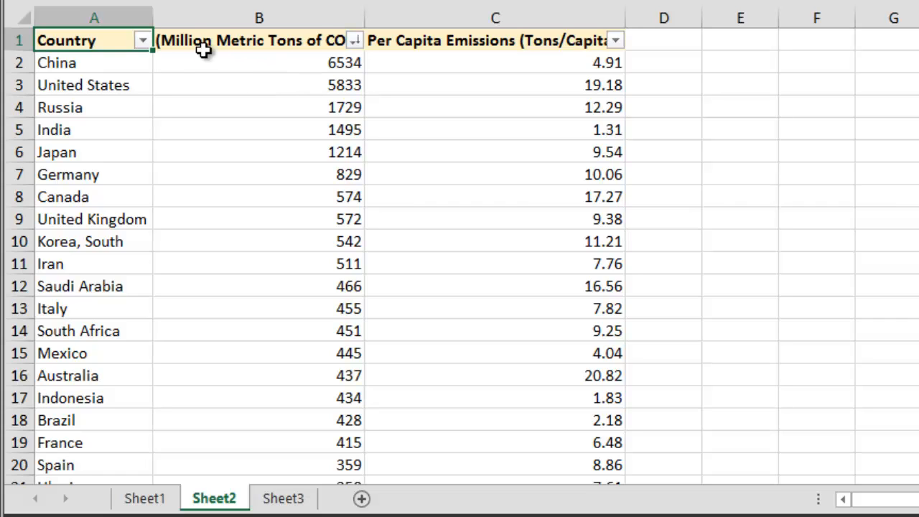
Apply a Top 10 number filter to the CO2 column showing the top 10 items.
{"action": "left_click", "coordinate": [354, 41]}
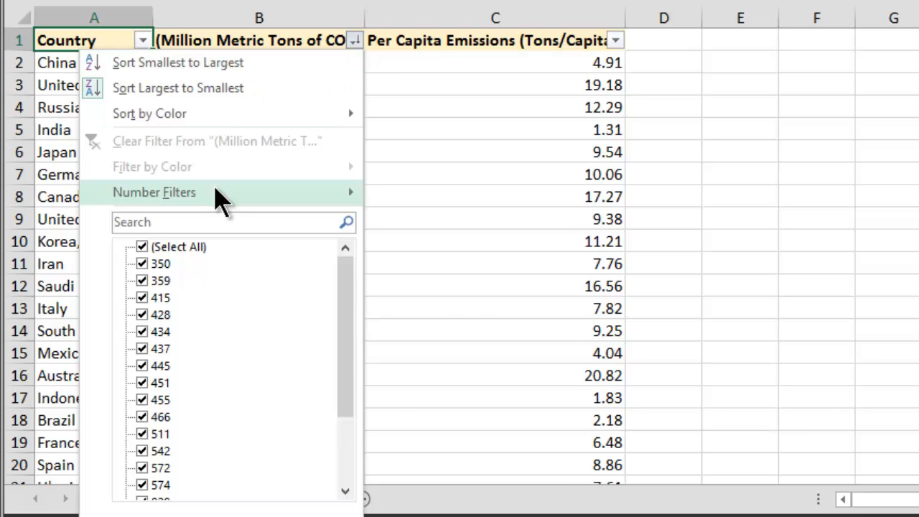
{"action": "mouse_move", "coordinate": [219, 199]}
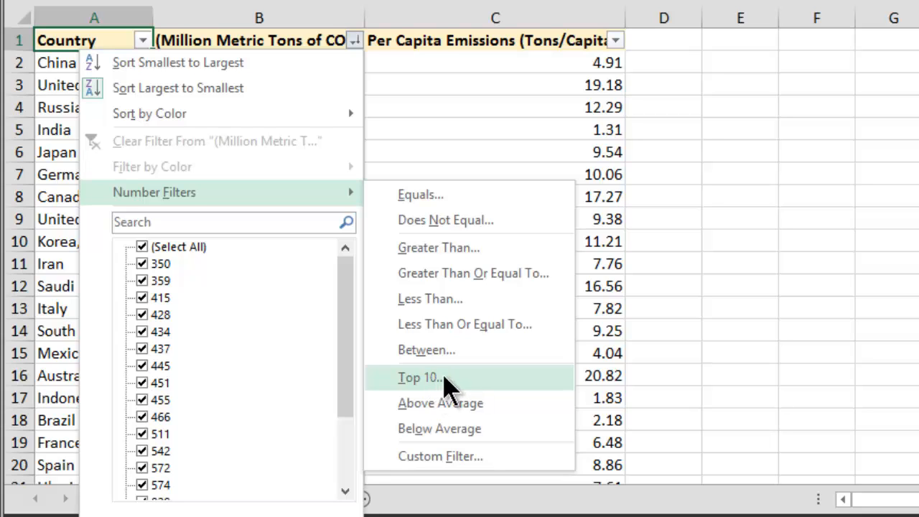
{"action": "left_click", "coordinate": [470, 379]}
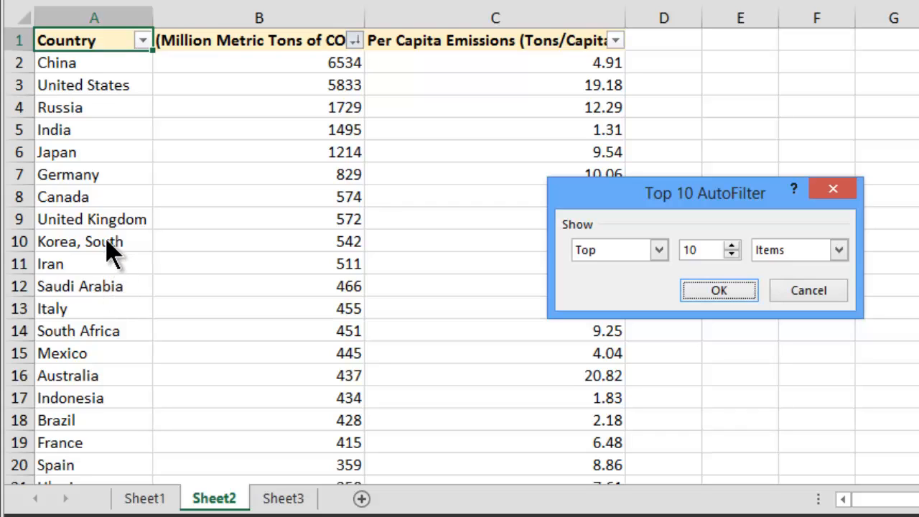
{"action": "left_click", "coordinate": [721, 291]}
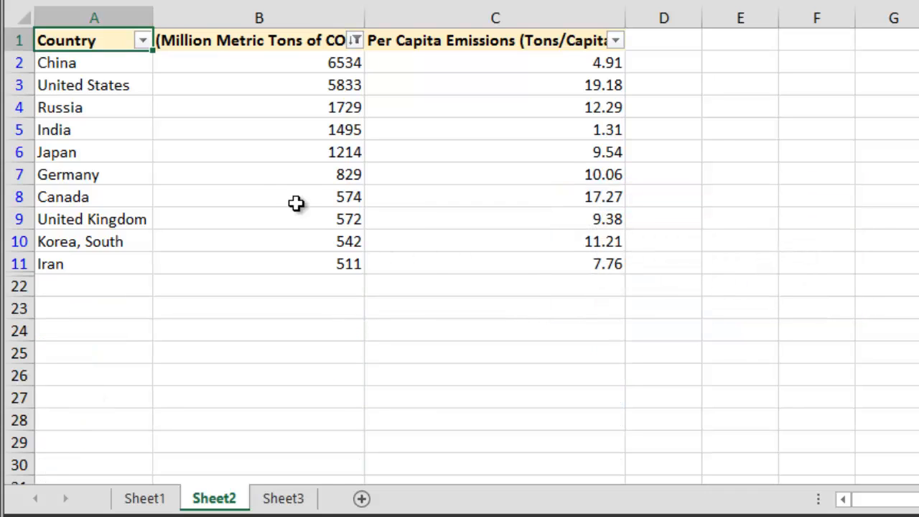
Change the CO2 column's Top 10 filter to show the bottom 5 items.
{"action": "left_click_drag", "start_coordinate": [65, 64], "coordinate": [75, 259]}
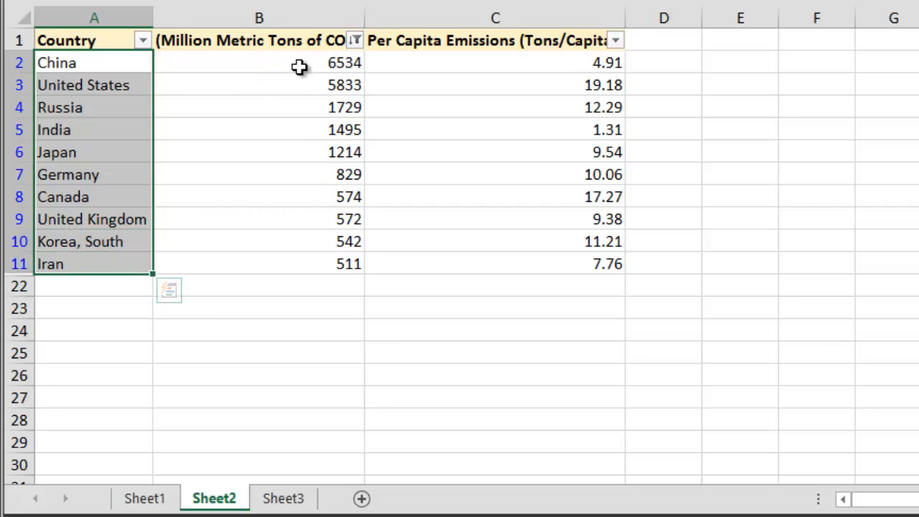
{"action": "left_click", "coordinate": [355, 41]}
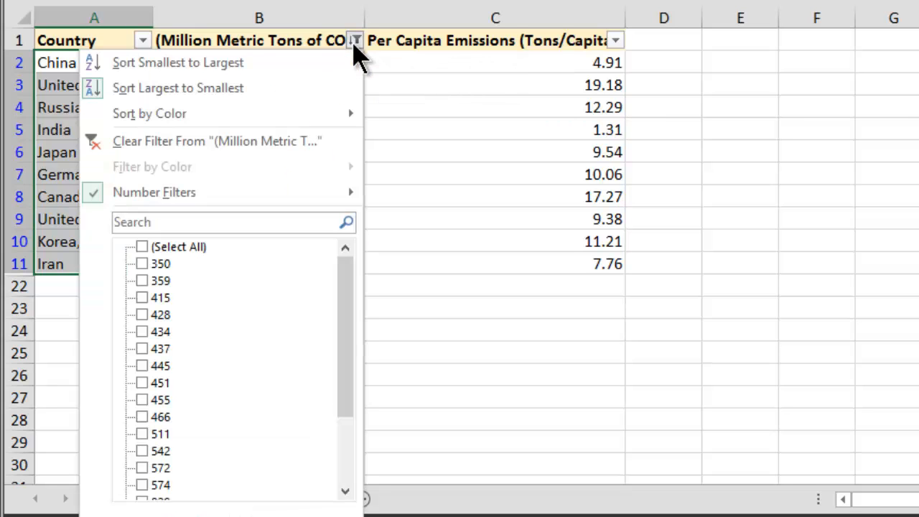
{"action": "mouse_move", "coordinate": [322, 195]}
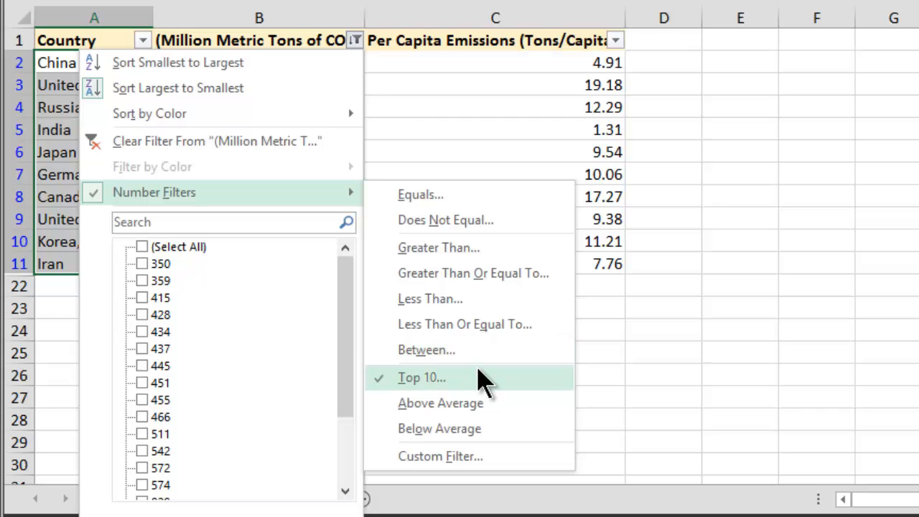
{"action": "left_click", "coordinate": [483, 379]}
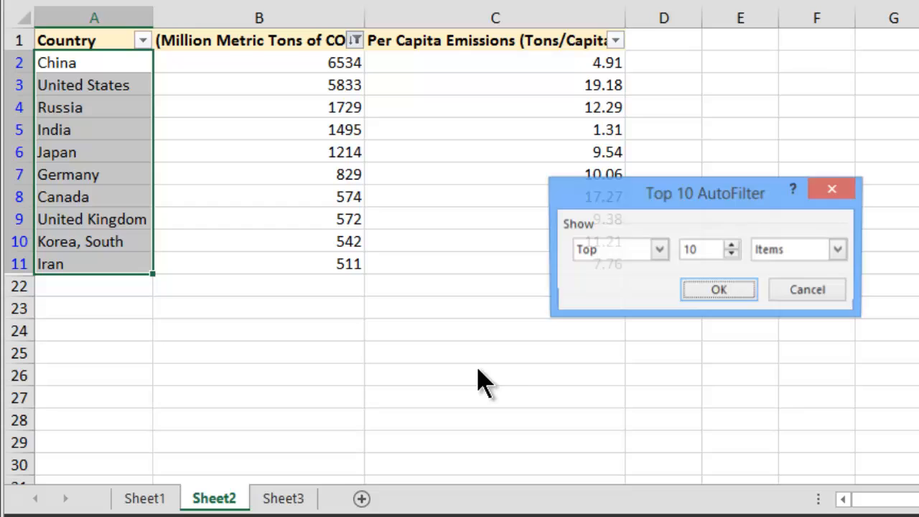
{"action": "left_click", "coordinate": [659, 250]}
{"action": "left_click", "coordinate": [635, 284]}
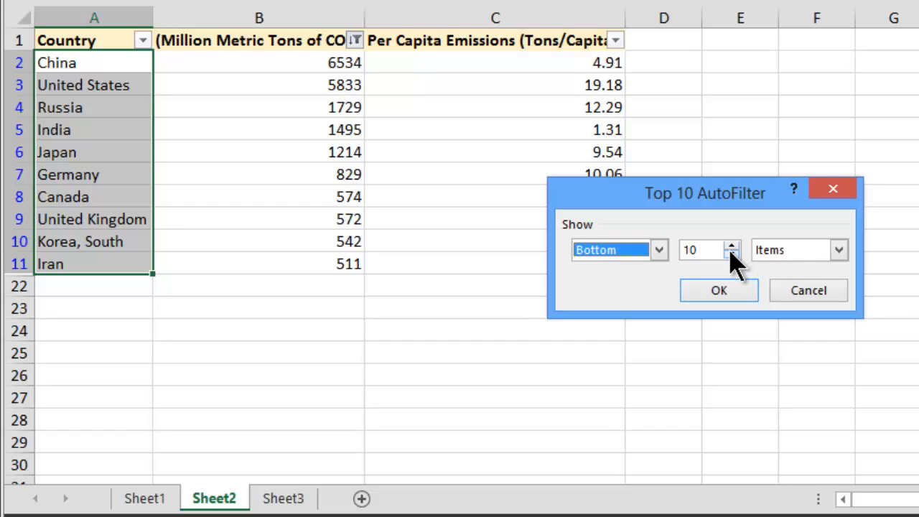
{"action": "key", "text": "Tab"}
{"action": "type", "text": "8"}
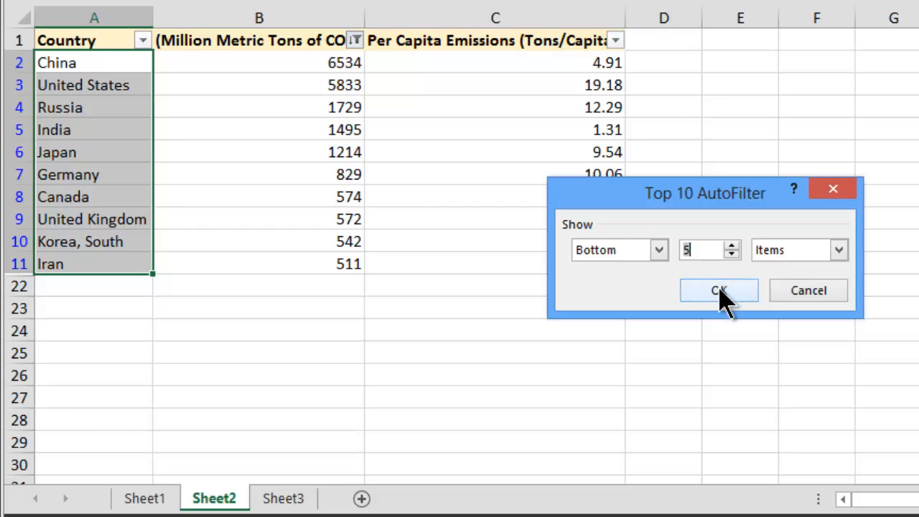
{"action": "left_click", "coordinate": [721, 291]}
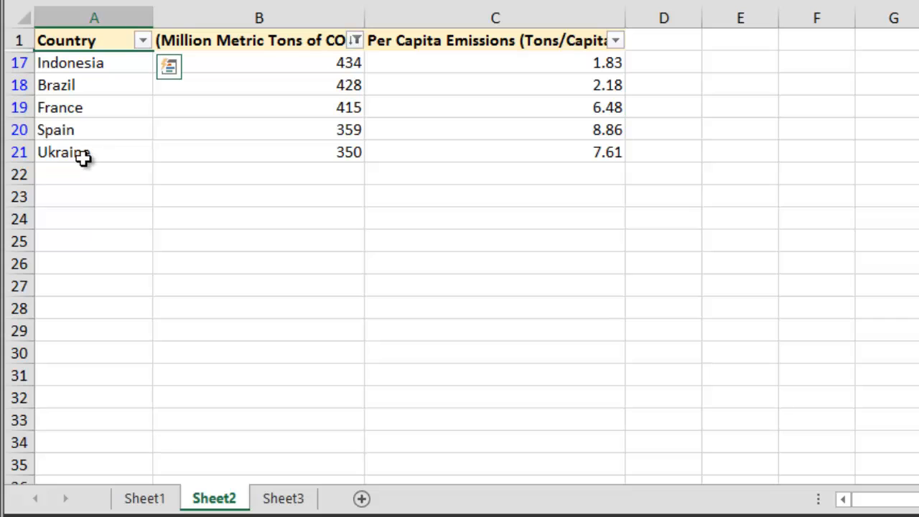
Clear the filter from the Million Metric Tons of CO2 column.
{"action": "left_click", "coordinate": [355, 40]}
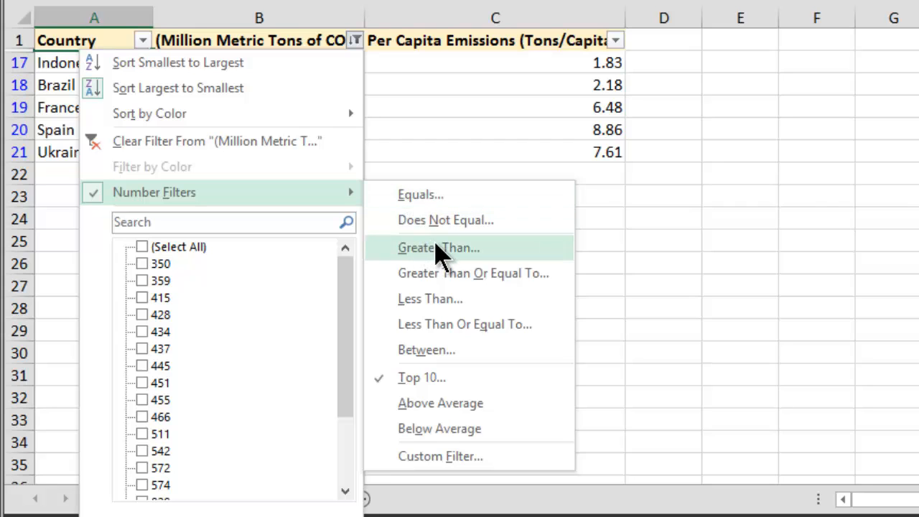
{"action": "left_click", "coordinate": [665, 241]}
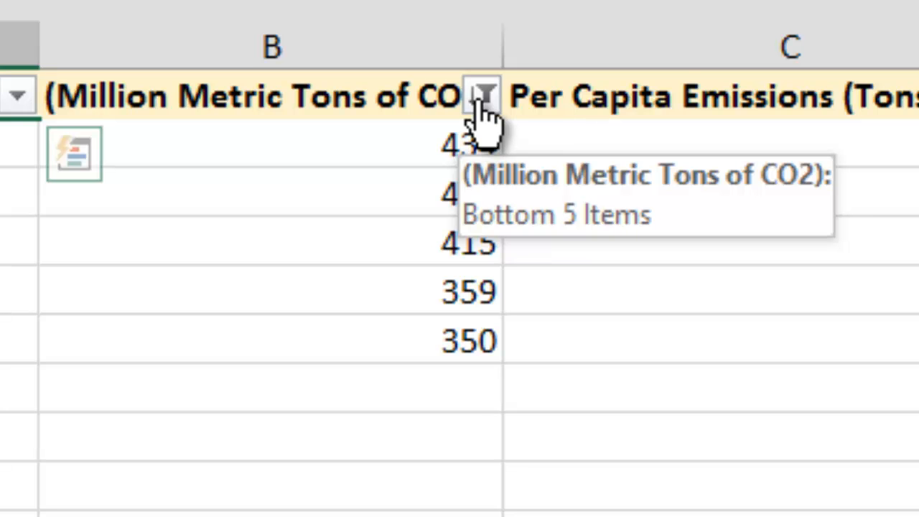
{"action": "left_click", "coordinate": [479, 104]}
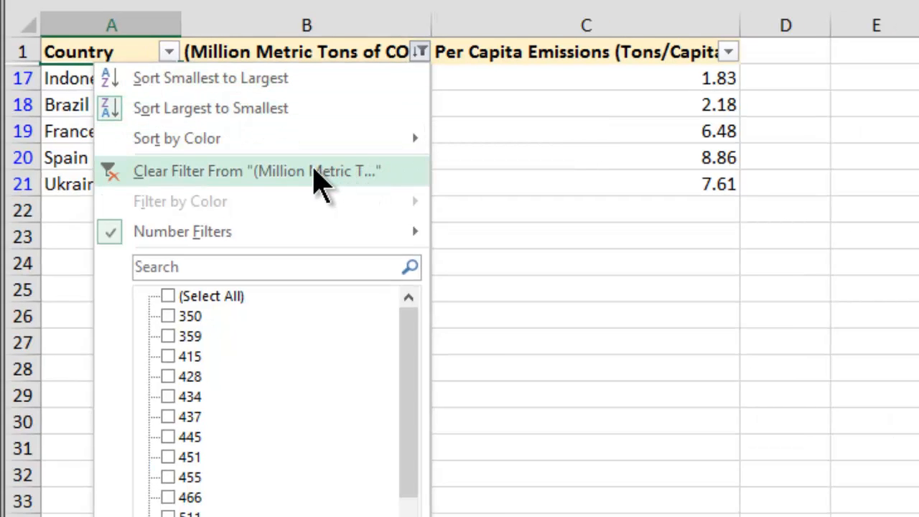
{"action": "left_click", "coordinate": [314, 174]}
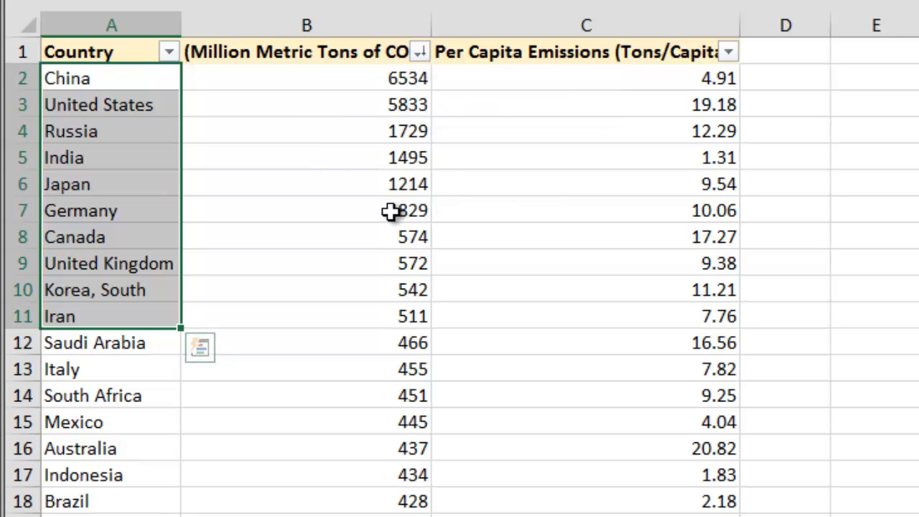
Filter the CO2 column to show values greater than or equal to 1000.
{"action": "left_click", "coordinate": [267, 210]}
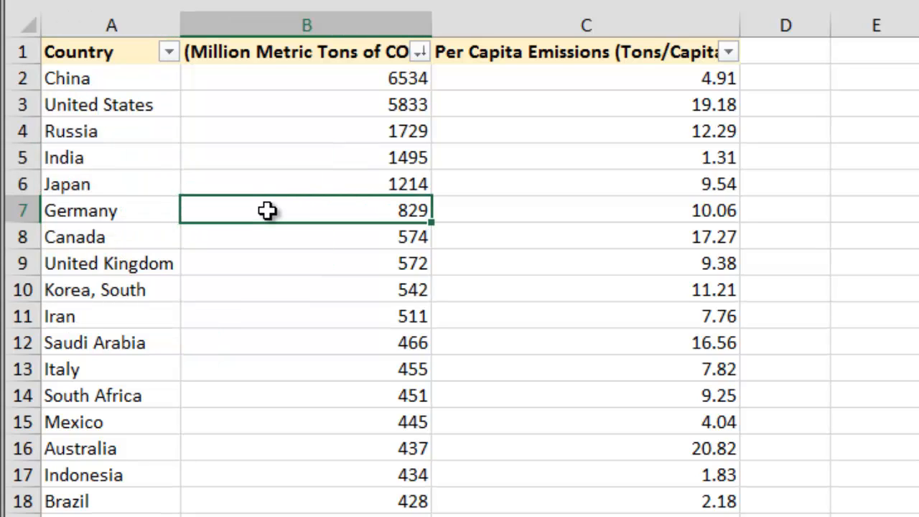
{"action": "left_click", "coordinate": [316, 186]}
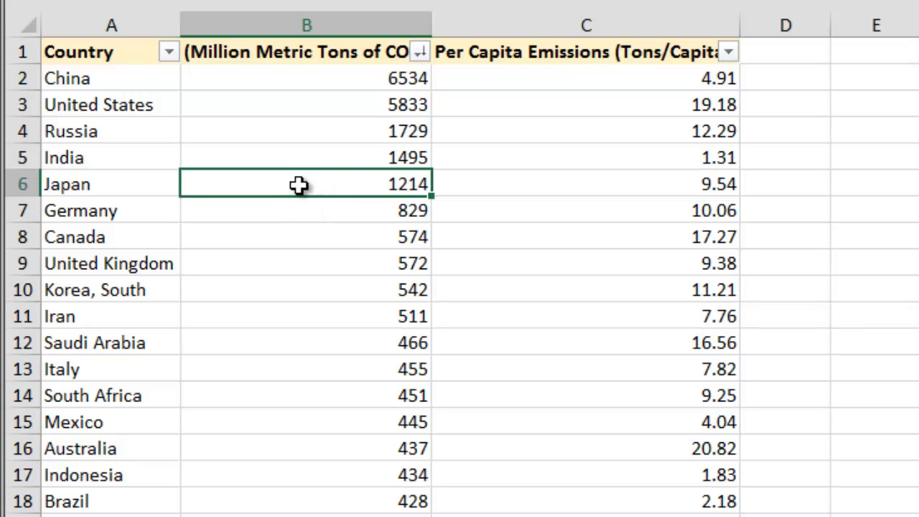
{"action": "left_click", "coordinate": [419, 53]}
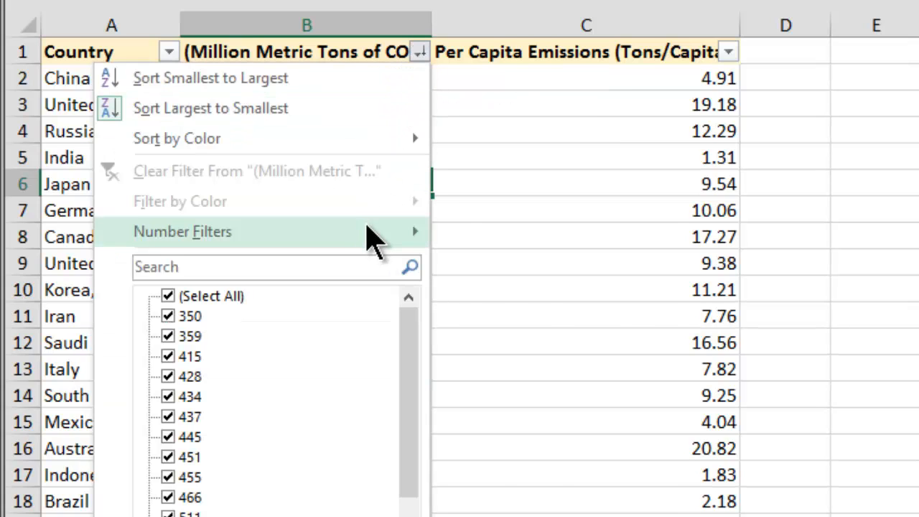
{"action": "mouse_move", "coordinate": [370, 237]}
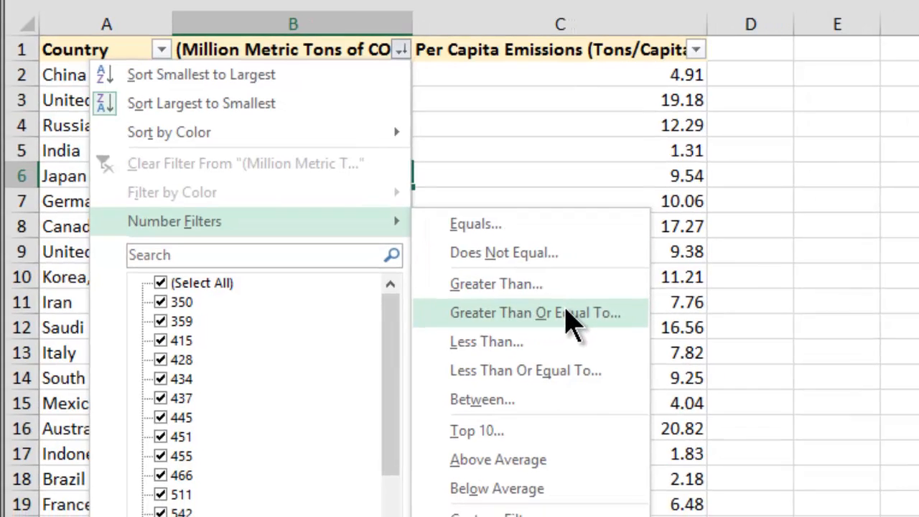
{"action": "left_click", "coordinate": [590, 329]}
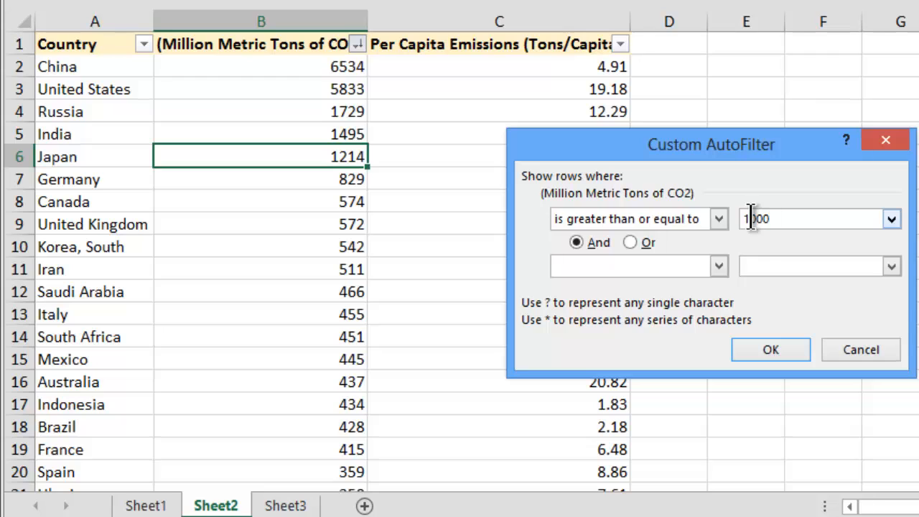
{"action": "left_click", "coordinate": [772, 348]}
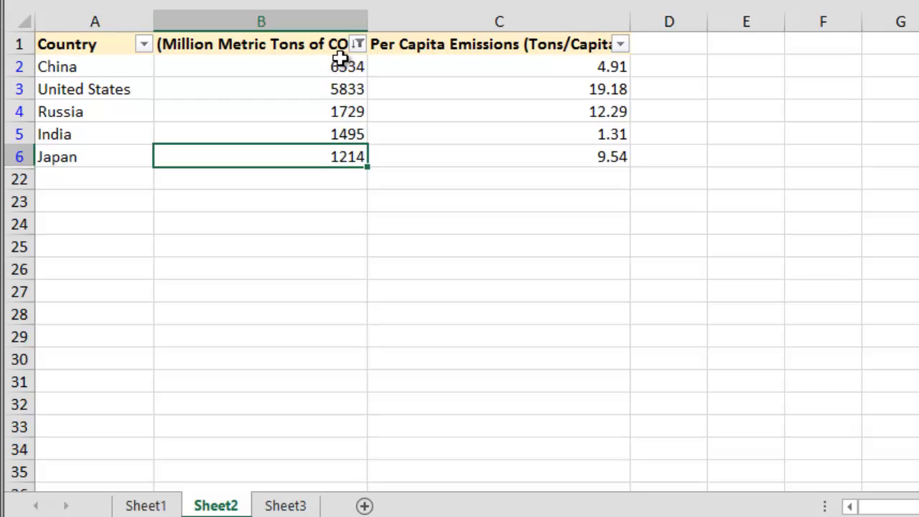
Clear the greater-than-or-equal filter from the CO2 column.
{"action": "left_click", "coordinate": [358, 44]}
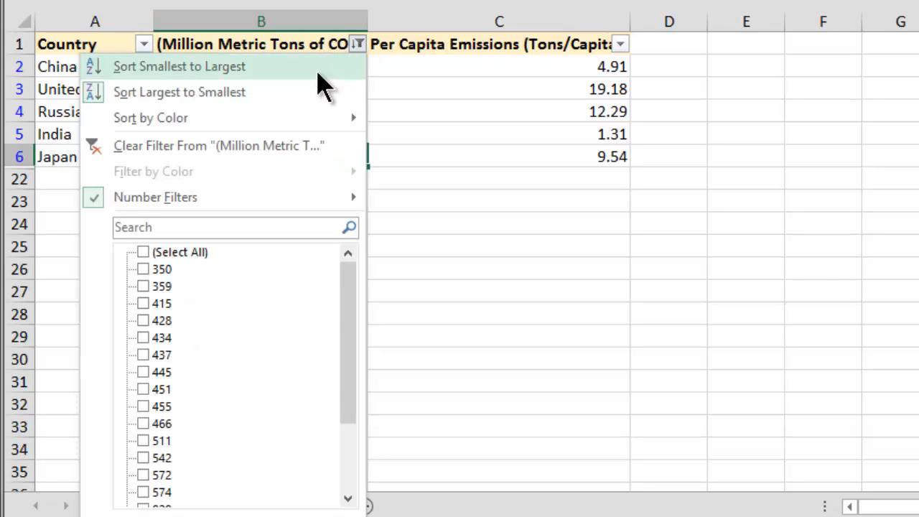
{"action": "left_click", "coordinate": [274, 149]}
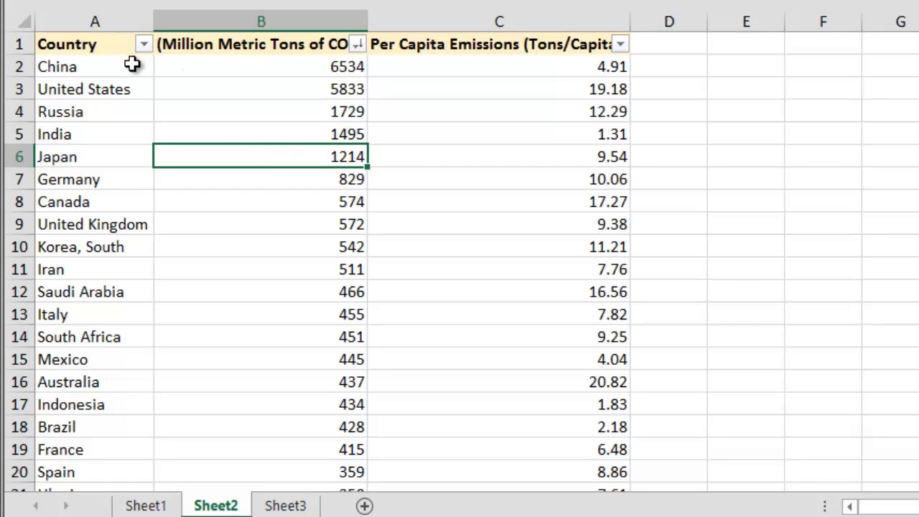
Filter the CO2 column with a Top 10 filter set to the top 5 items.
{"action": "left_click", "coordinate": [93, 45]}
{"action": "left_click", "coordinate": [210, 43]}
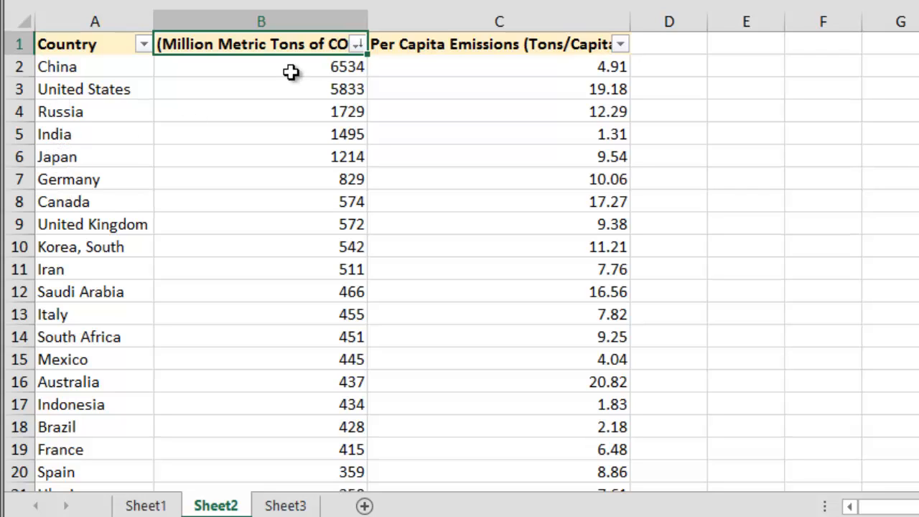
{"action": "left_click", "coordinate": [357, 44]}
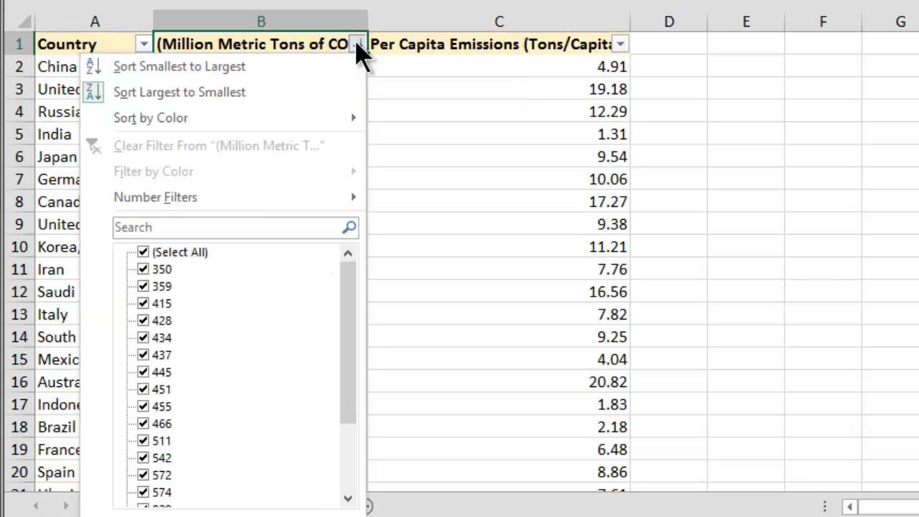
{"action": "mouse_move", "coordinate": [286, 198]}
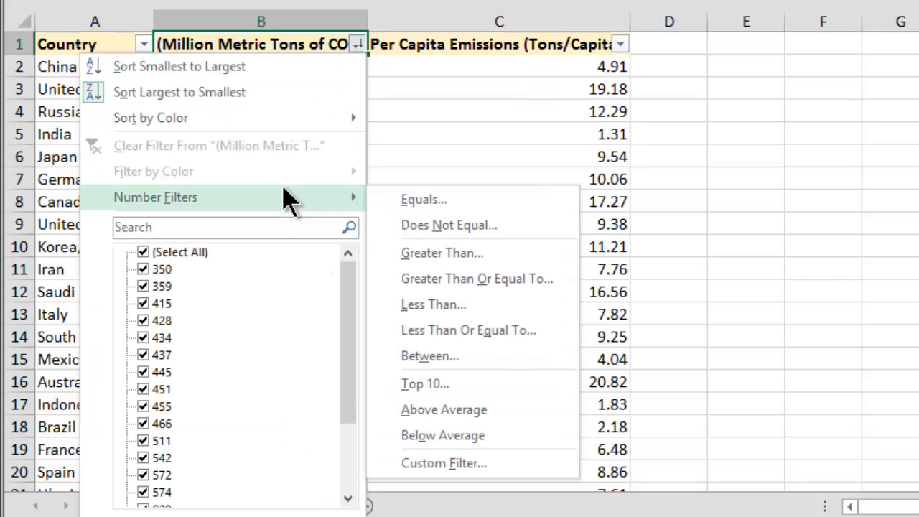
{"action": "left_click", "coordinate": [425, 384]}
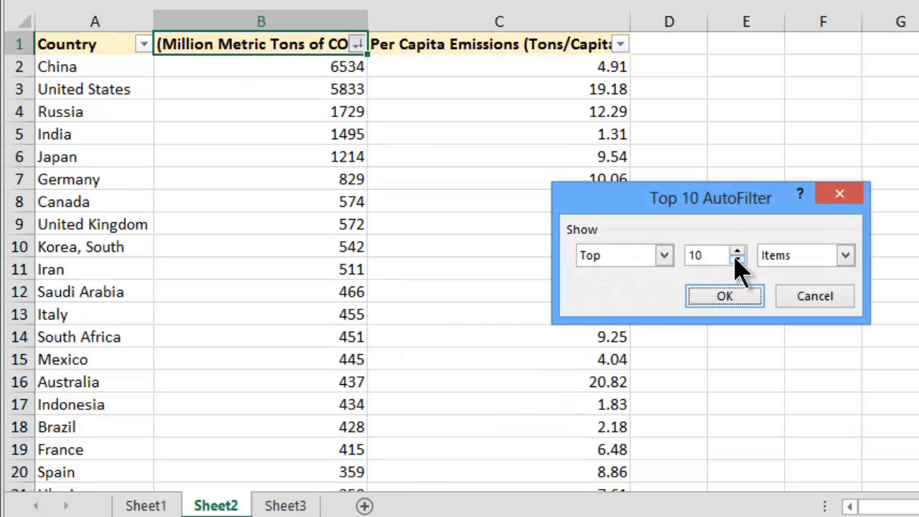
{"action": "left_click", "coordinate": [738, 261]}
{"action": "left_click", "coordinate": [847, 259]}
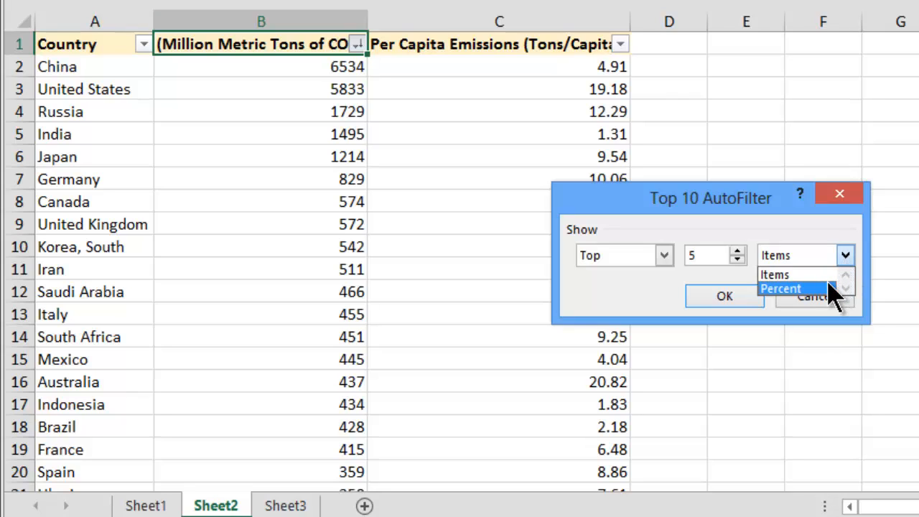
{"action": "left_click", "coordinate": [817, 274]}
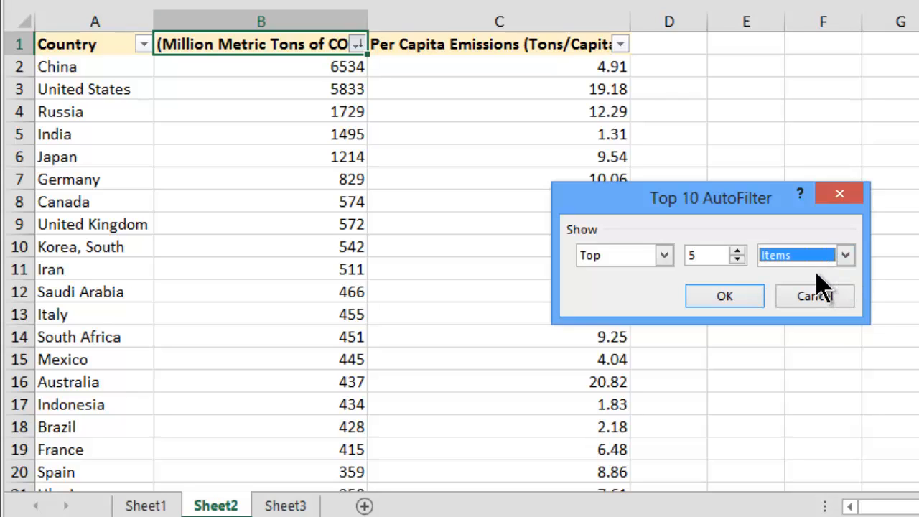
{"action": "left_click", "coordinate": [731, 294]}
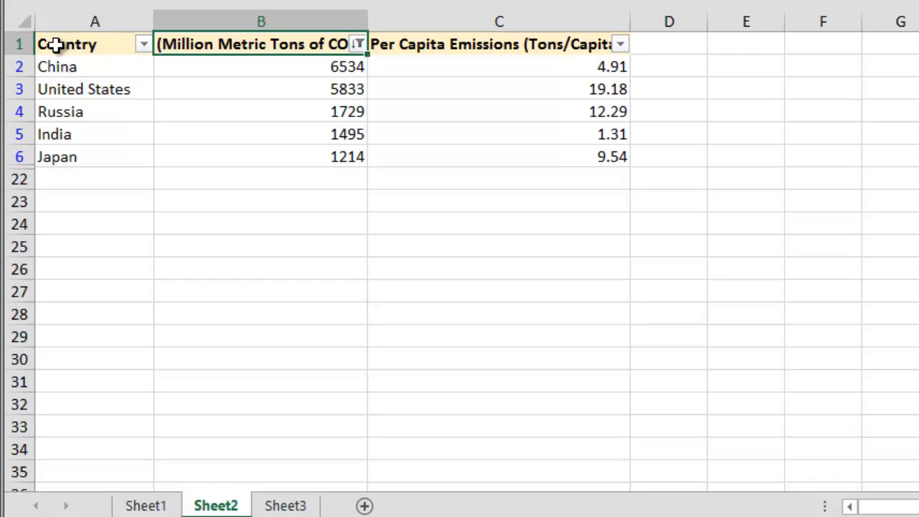
Copy the five filtered country rows with their headers and paste them into cell A1 of Sheet3.
{"action": "left_click_drag", "start_coordinate": [56, 45], "coordinate": [400, 153]}
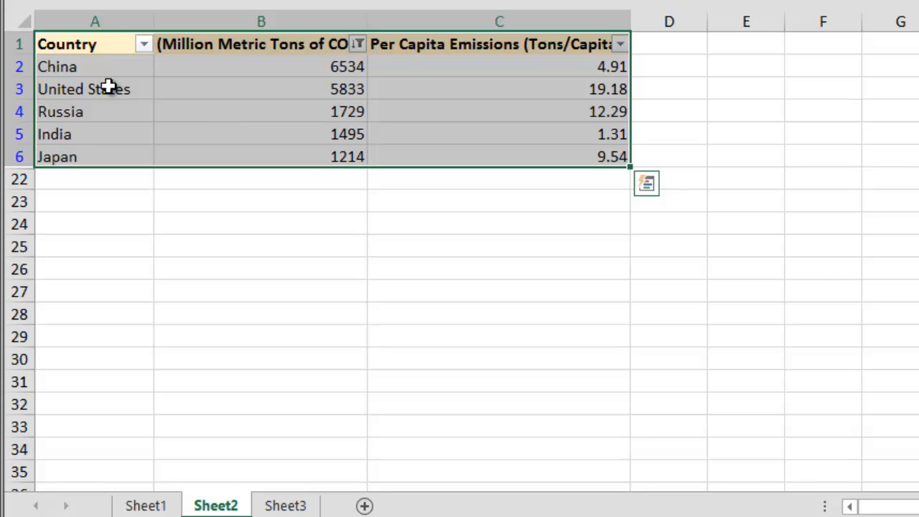
{"action": "right_click", "coordinate": [176, 92]}
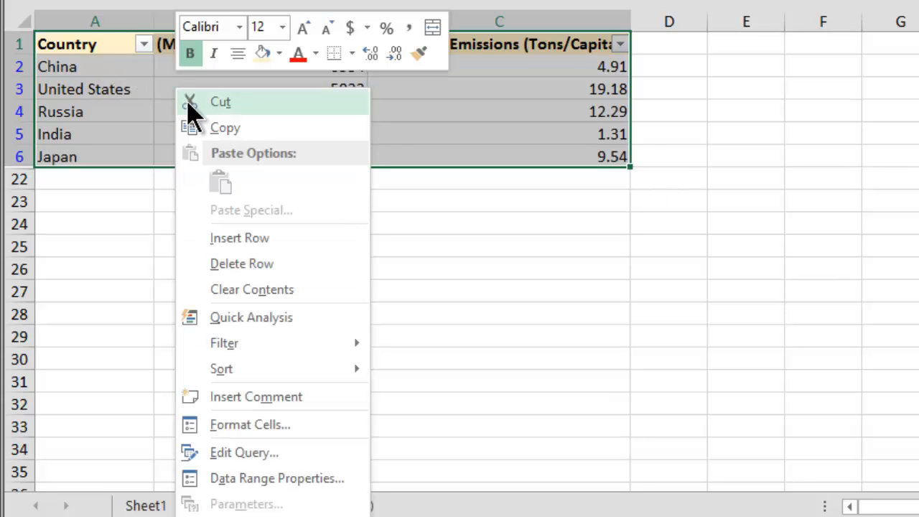
{"action": "left_click", "coordinate": [254, 128]}
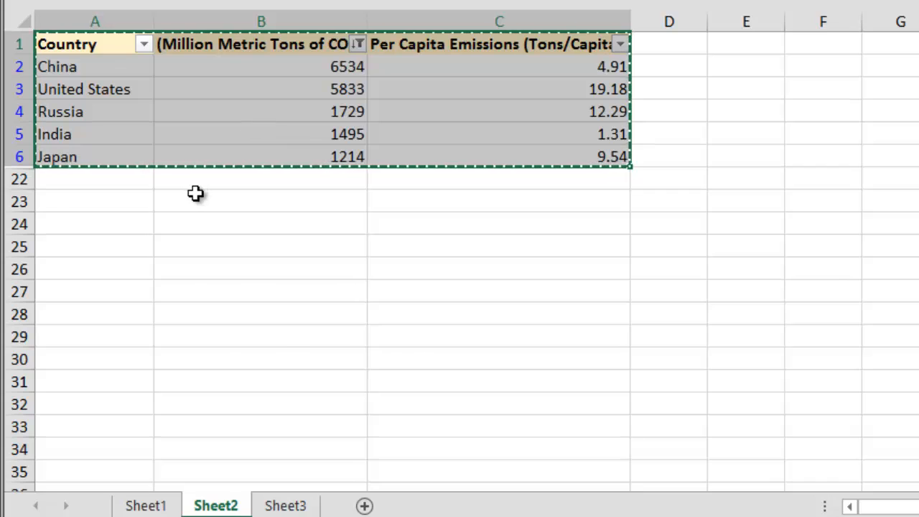
{"action": "left_click", "coordinate": [284, 506]}
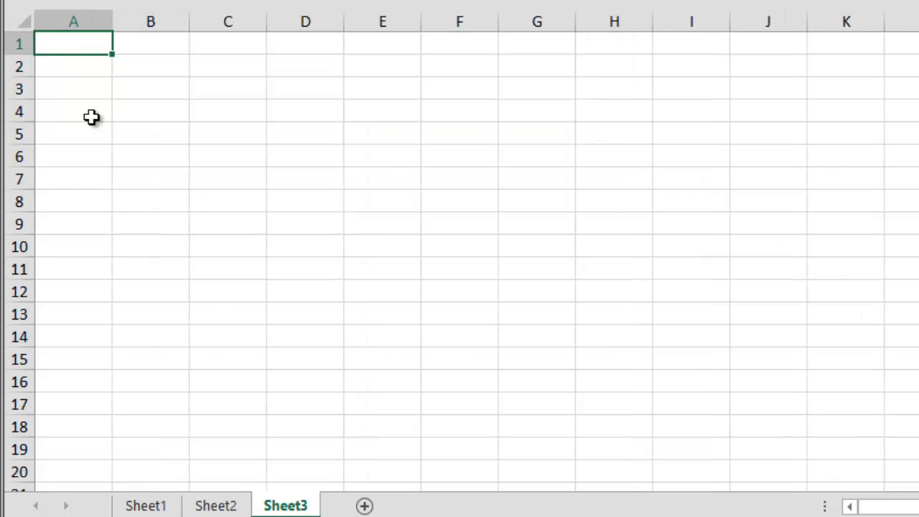
{"action": "right_click", "coordinate": [61, 47]}
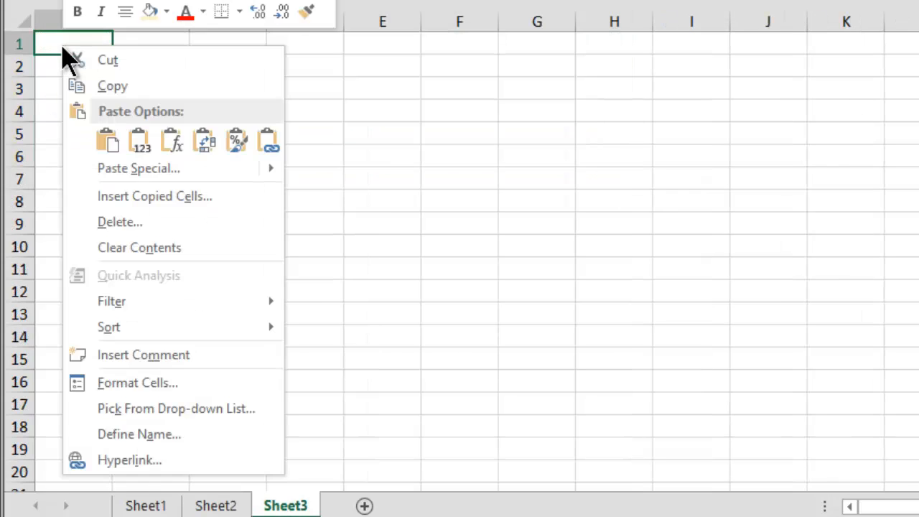
{"action": "left_click", "coordinate": [119, 153]}
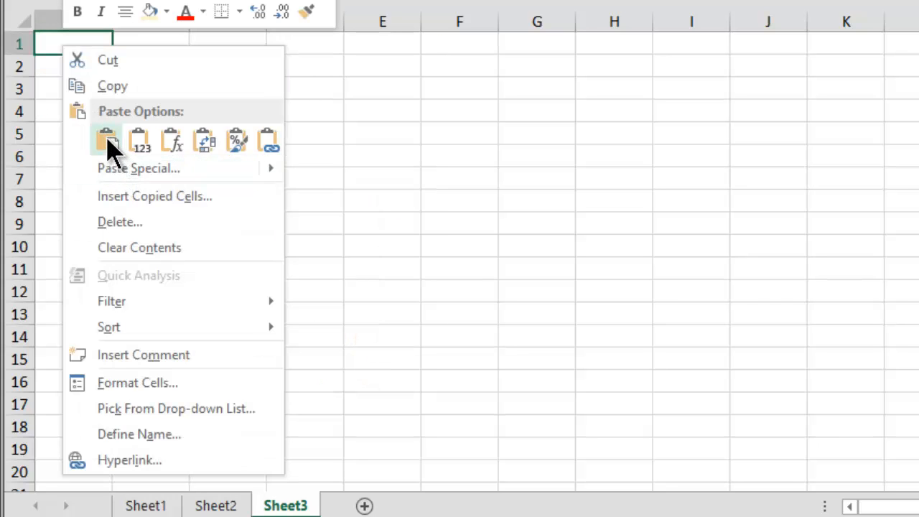
{"action": "left_click", "coordinate": [109, 145]}
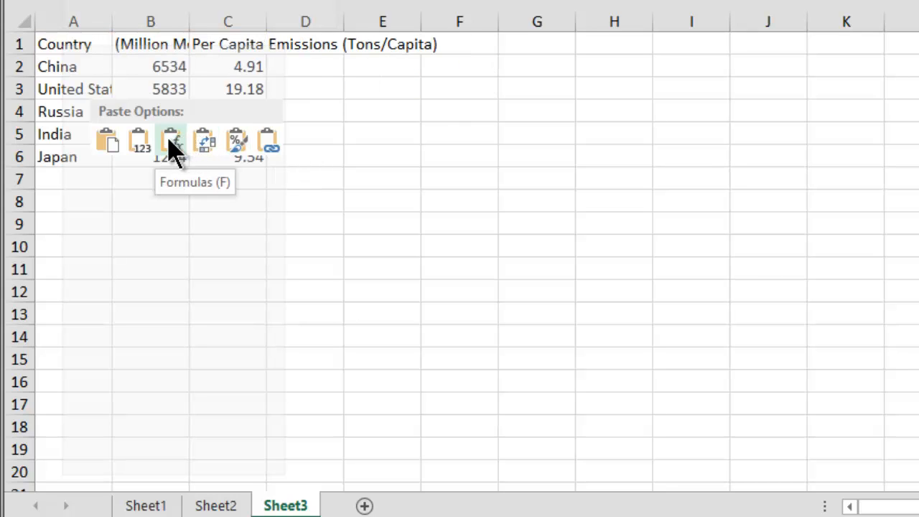
{"action": "left_click", "coordinate": [107, 141]}
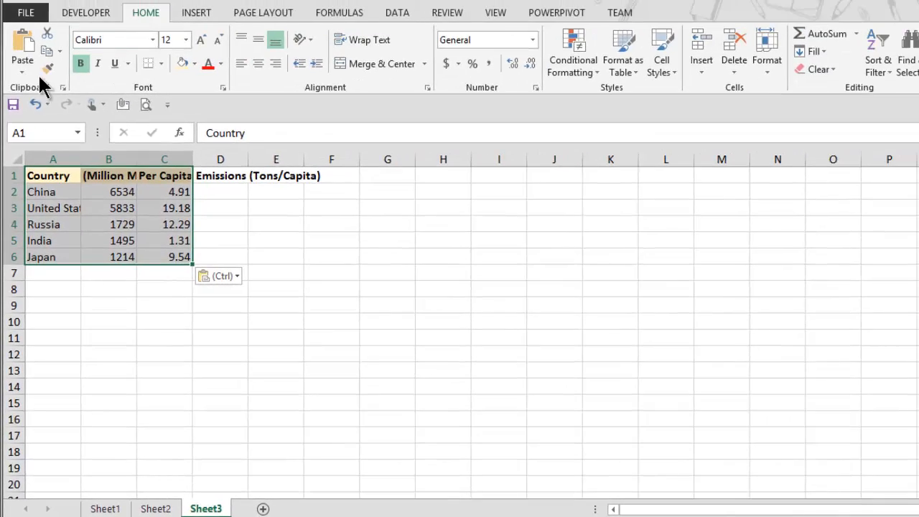
Apply the source column widths to the pasted table using Paste Special with Column widths.
{"action": "left_click", "coordinate": [24, 72]}
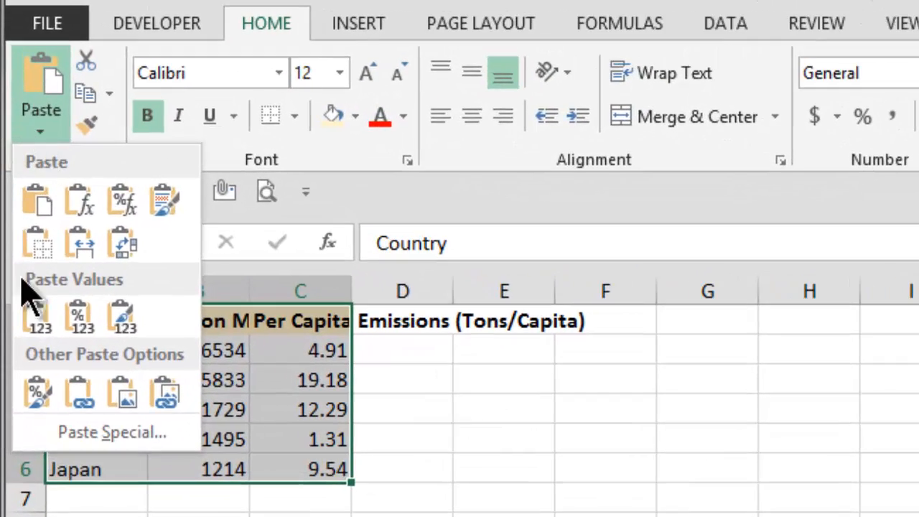
{"action": "left_click", "coordinate": [135, 435]}
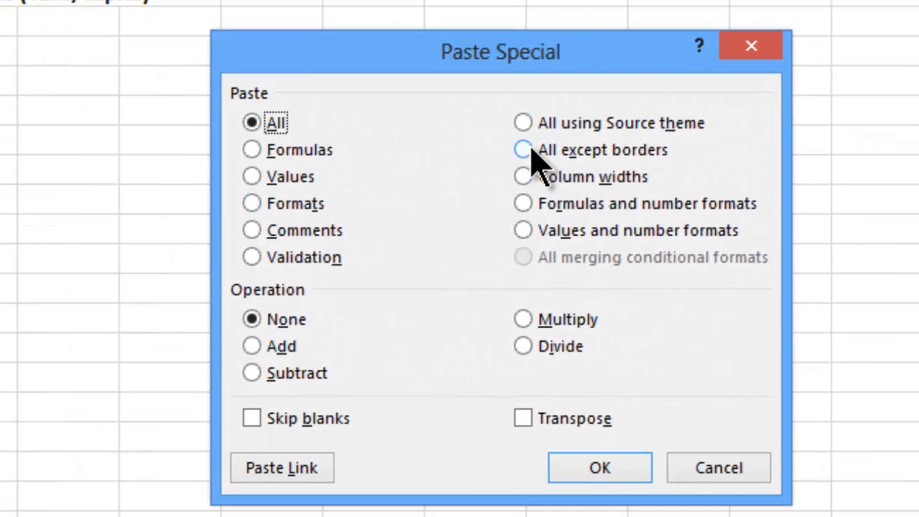
{"action": "left_click", "coordinate": [526, 177]}
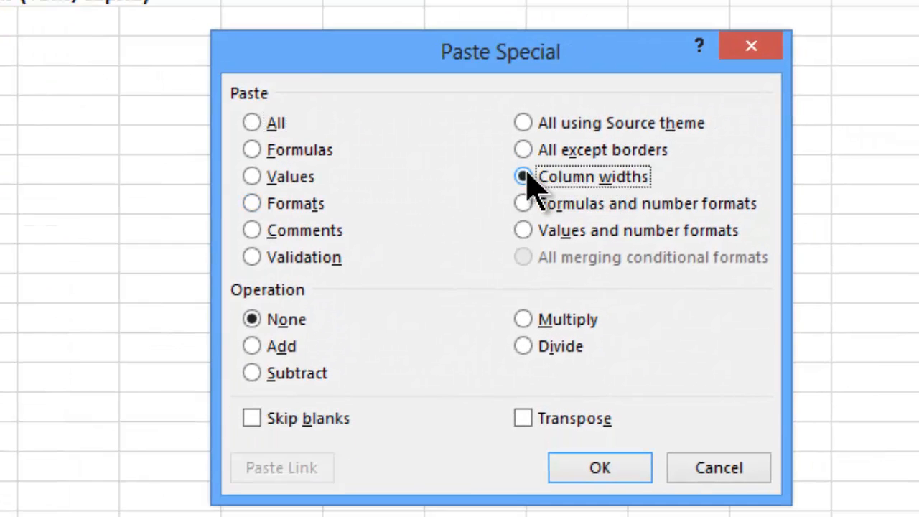
{"action": "left_click", "coordinate": [600, 468]}
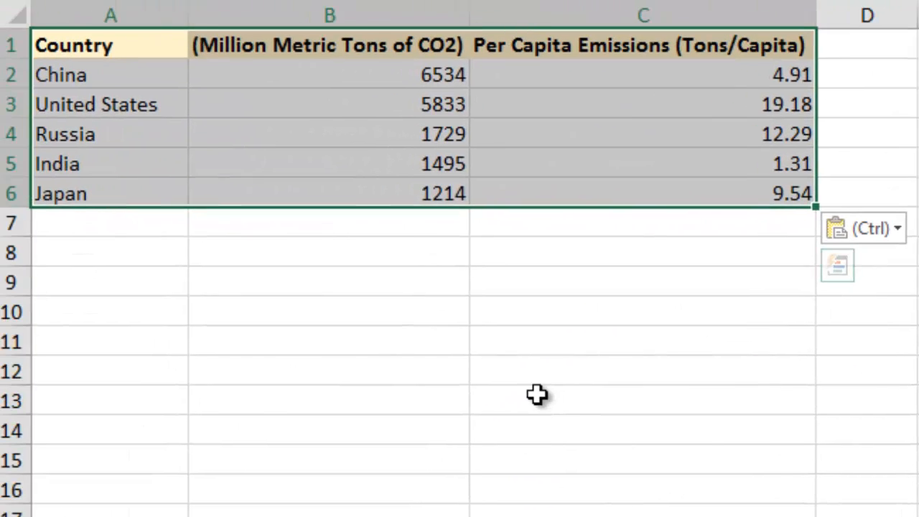
{"action": "left_click", "coordinate": [546, 395]}
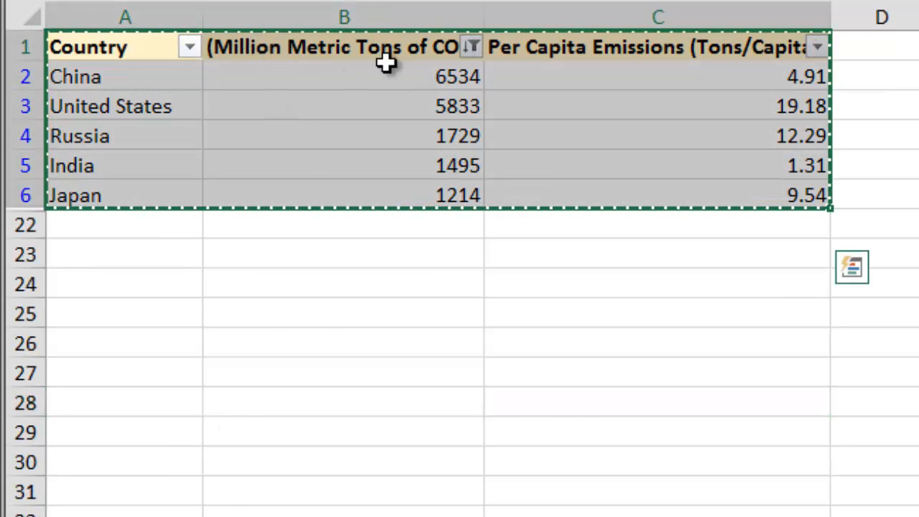
Clear the Top 10 filter from the Million Metric Tons of CO2 column on Sheet2.
{"action": "left_click", "coordinate": [473, 49]}
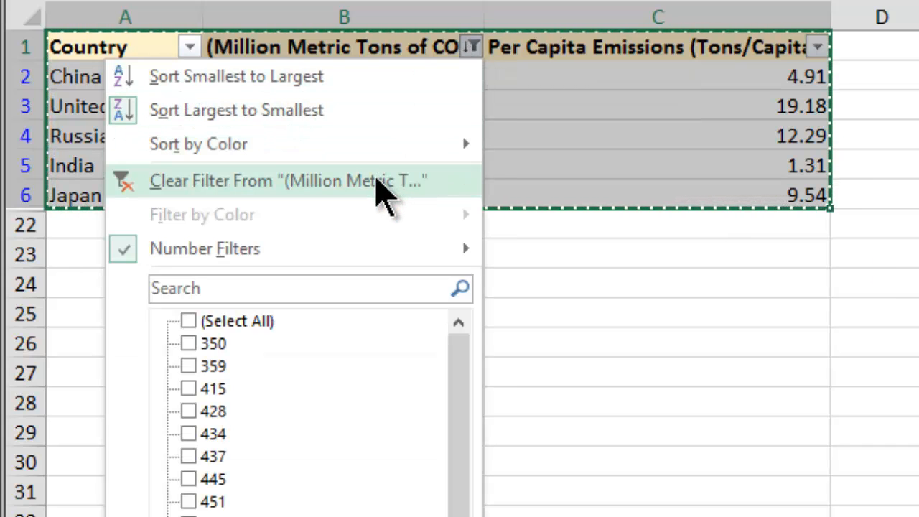
{"action": "left_click", "coordinate": [380, 183]}
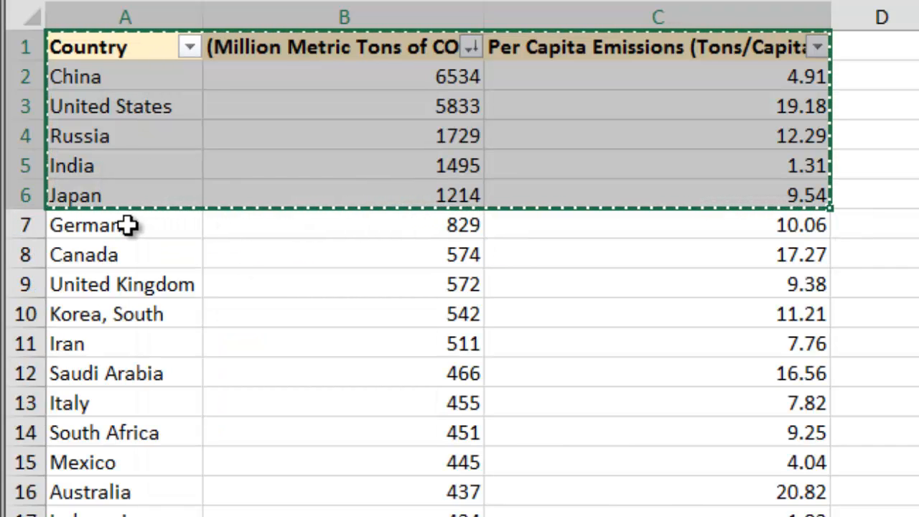
Examine the remaining country rows from Germany down to Ukraine below the top five.
{"action": "left_click", "coordinate": [219, 229]}
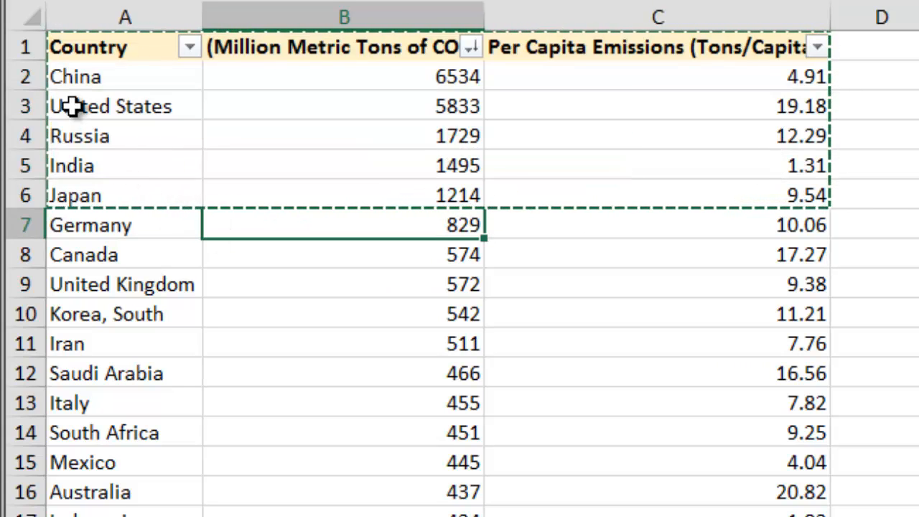
{"action": "left_click", "coordinate": [36, 227]}
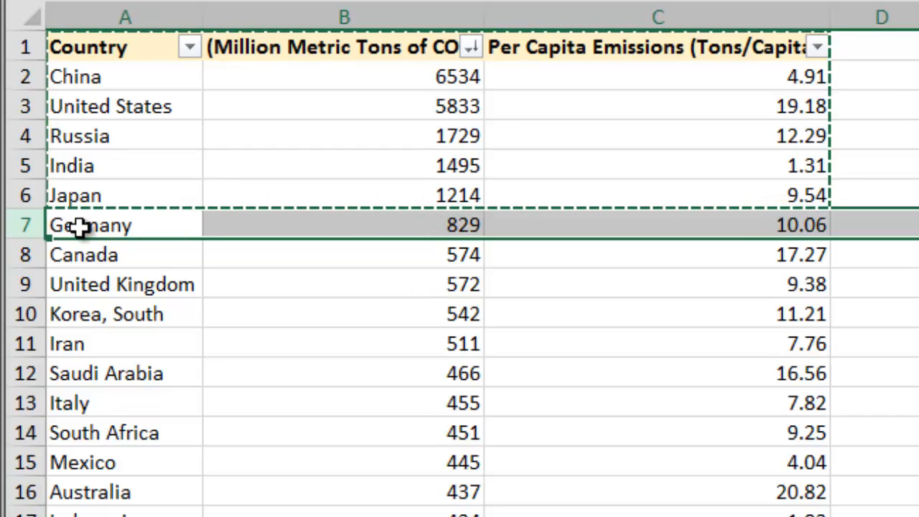
{"action": "scroll", "coordinate": [108, 462], "scroll_direction": "down", "scroll_amount": 2}
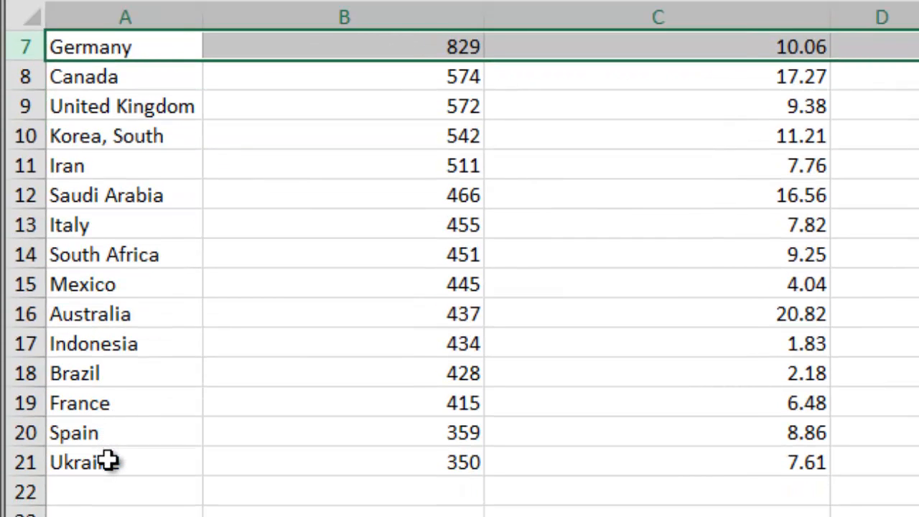
{"action": "scroll", "coordinate": [104, 460], "scroll_direction": "up", "scroll_amount": 2}
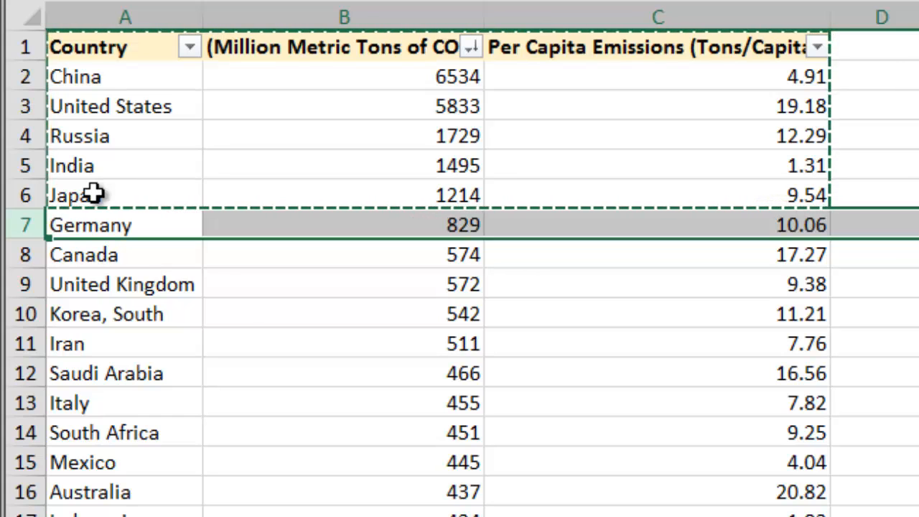
{"action": "scroll", "coordinate": [94, 195], "scroll_direction": "down", "scroll_amount": 3}
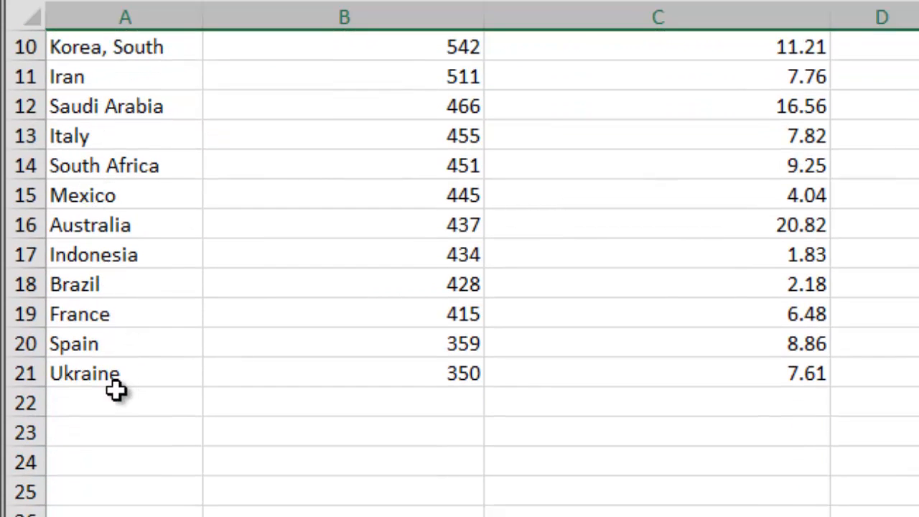
{"action": "left_click", "coordinate": [28, 374]}
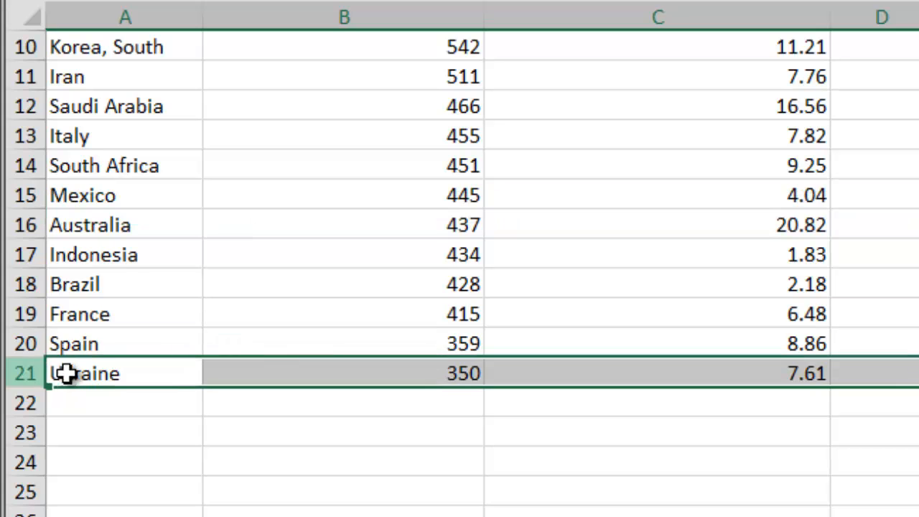
{"action": "scroll", "coordinate": [106, 374], "scroll_direction": "up", "scroll_amount": 3}
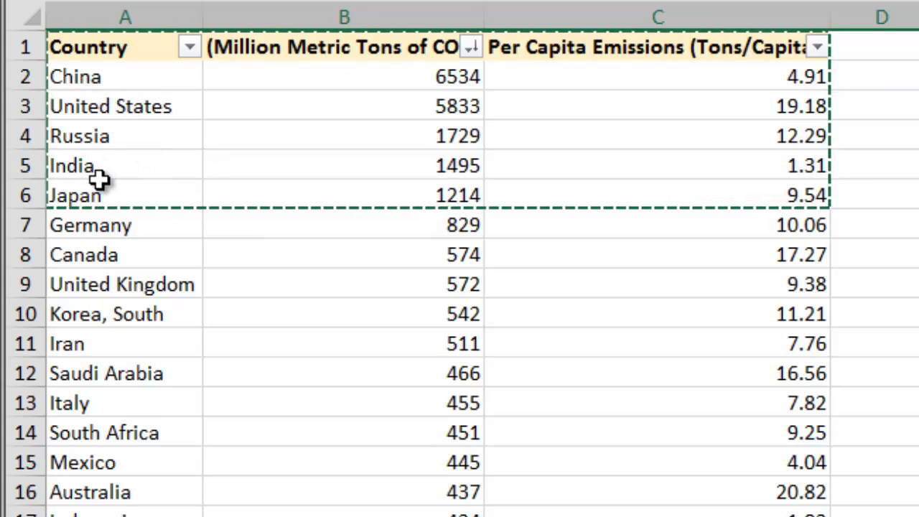
Filter the CO2 column with a Top 10 filter showing the bottom 15 items.
{"action": "left_click", "coordinate": [471, 47]}
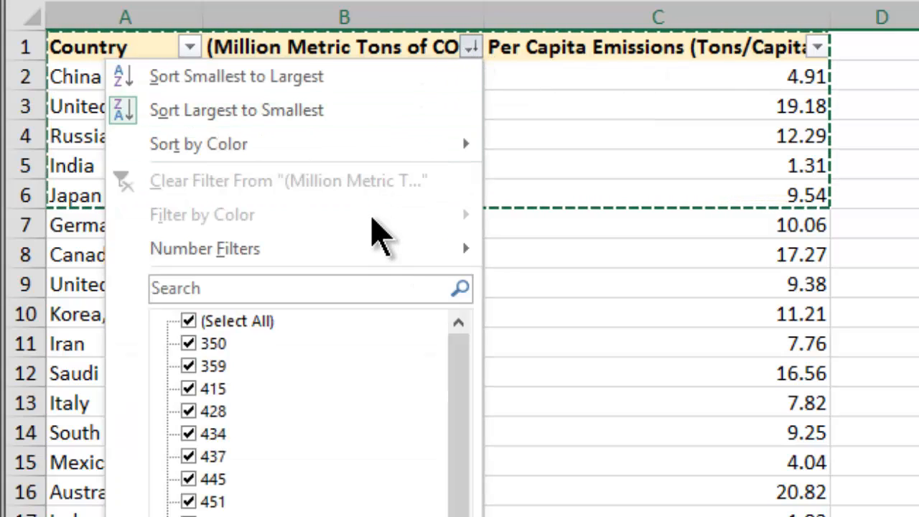
{"action": "mouse_move", "coordinate": [392, 251]}
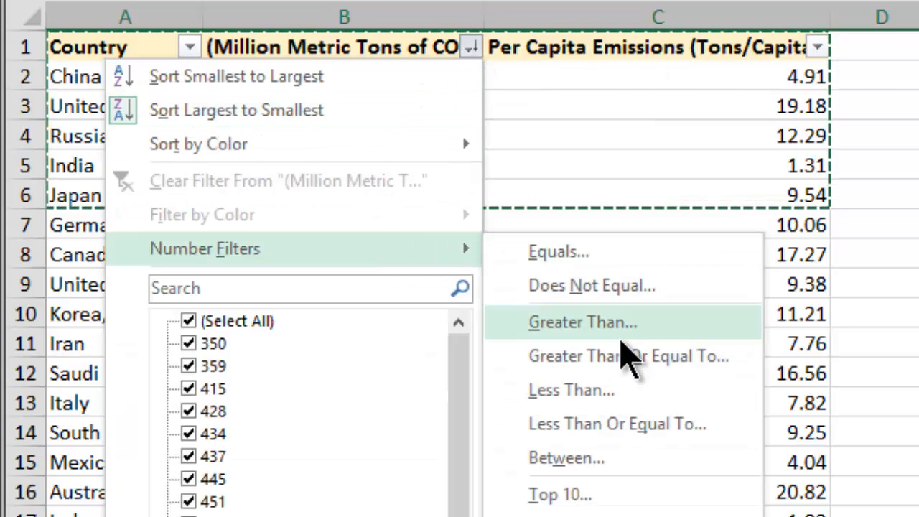
{"action": "left_click", "coordinate": [611, 495]}
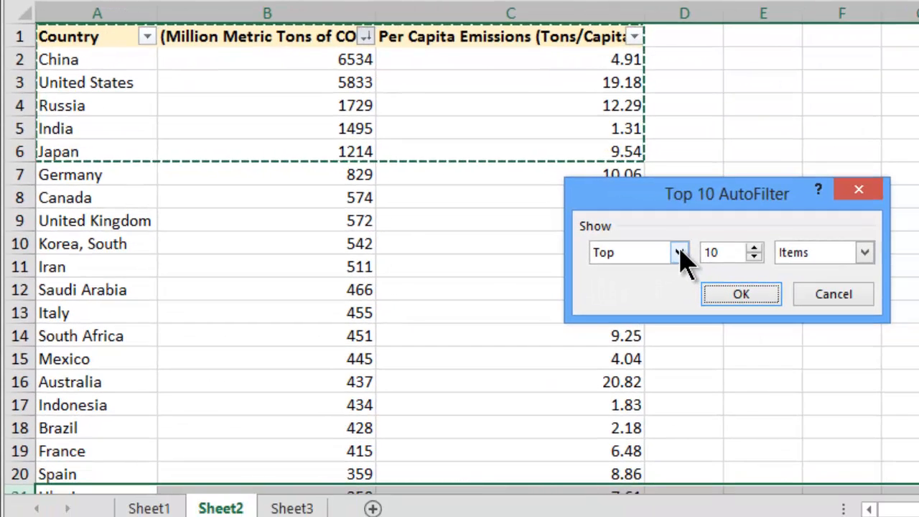
{"action": "left_click", "coordinate": [712, 265]}
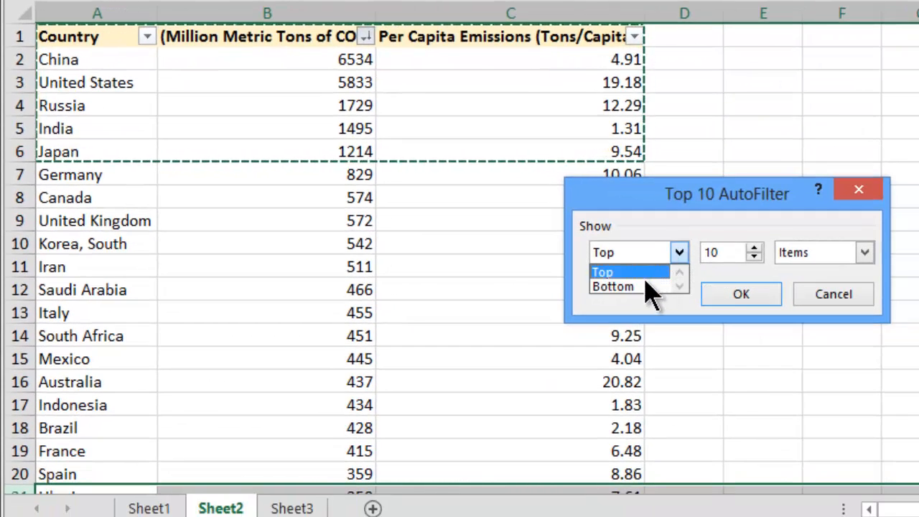
{"action": "left_click", "coordinate": [658, 299]}
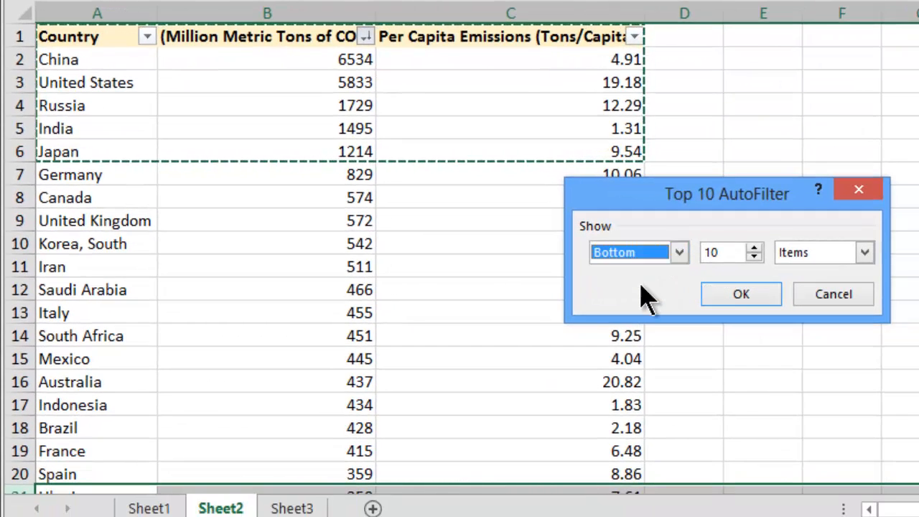
{"action": "left_click", "coordinate": [753, 247]}
{"action": "left_click", "coordinate": [753, 247]}
{"action": "left_click", "coordinate": [753, 247]}
{"action": "left_click", "coordinate": [753, 247]}
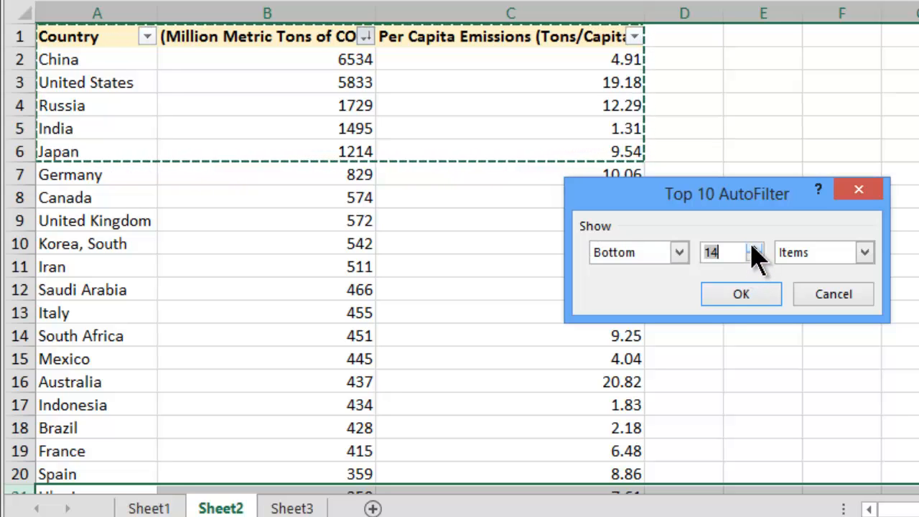
{"action": "left_click", "coordinate": [753, 247]}
{"action": "left_click", "coordinate": [742, 294]}
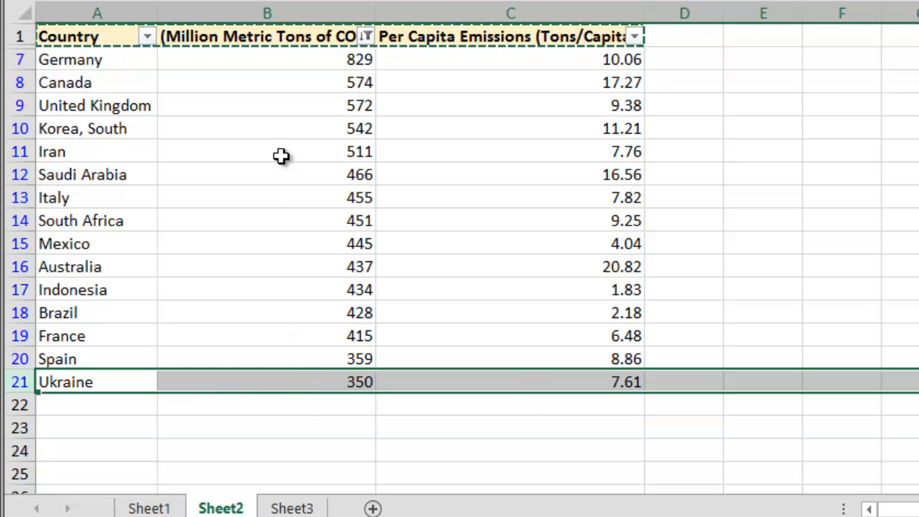
Insert an AutoSum in cell B22 totalling the visible CO2 values of the filtered rows.
{"action": "left_click", "coordinate": [260, 65]}
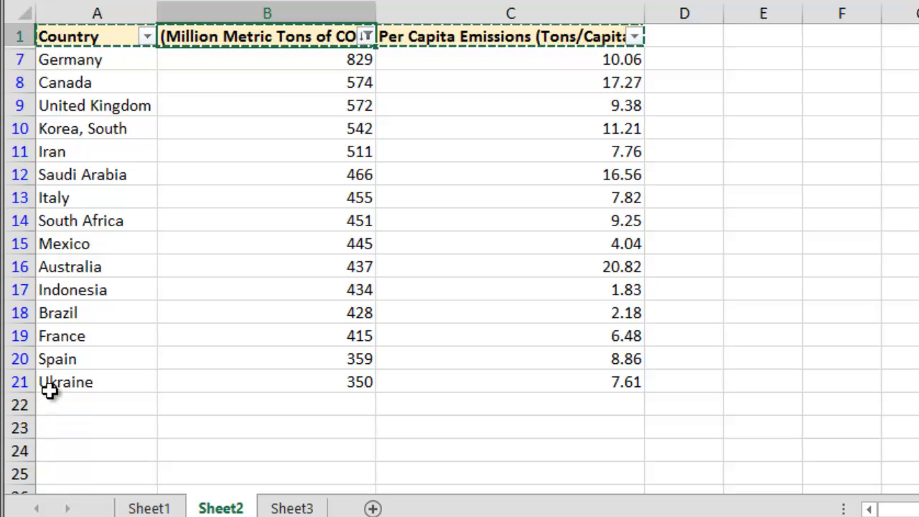
{"action": "left_click", "coordinate": [276, 405]}
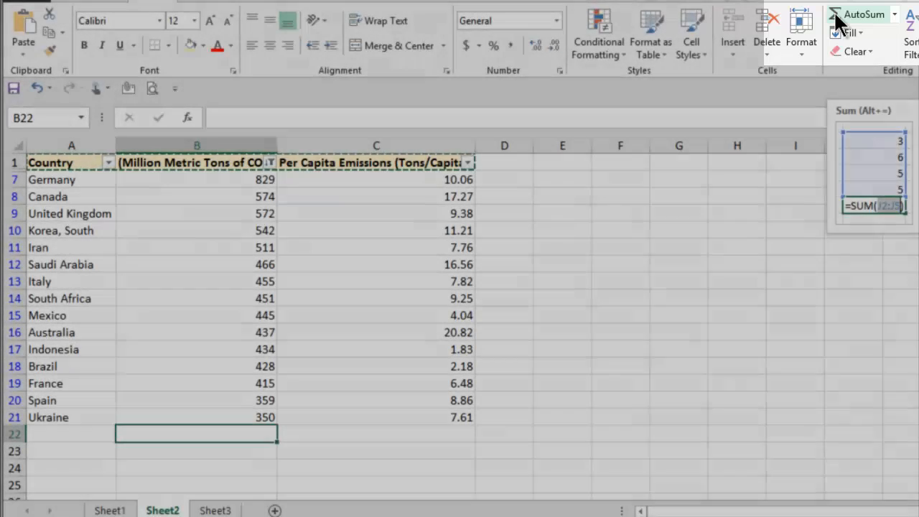
{"action": "left_click", "coordinate": [837, 20]}
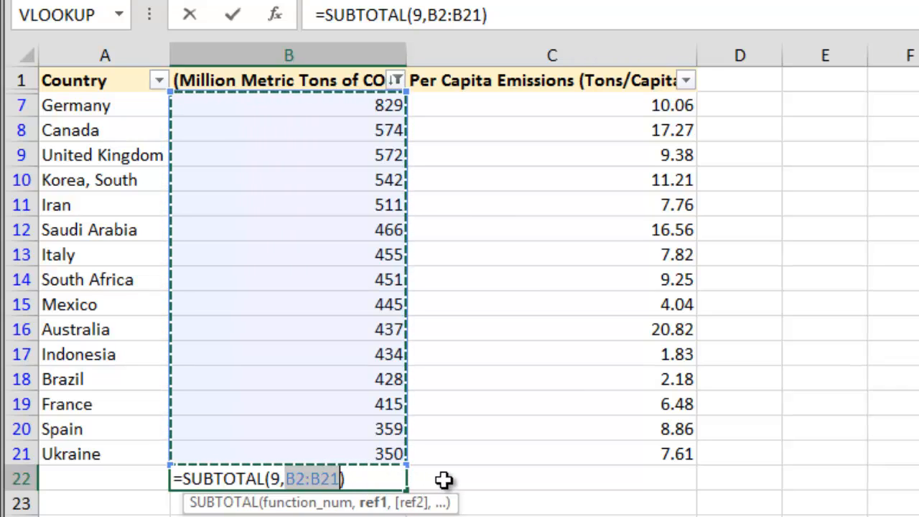
{"action": "key", "text": "Return"}
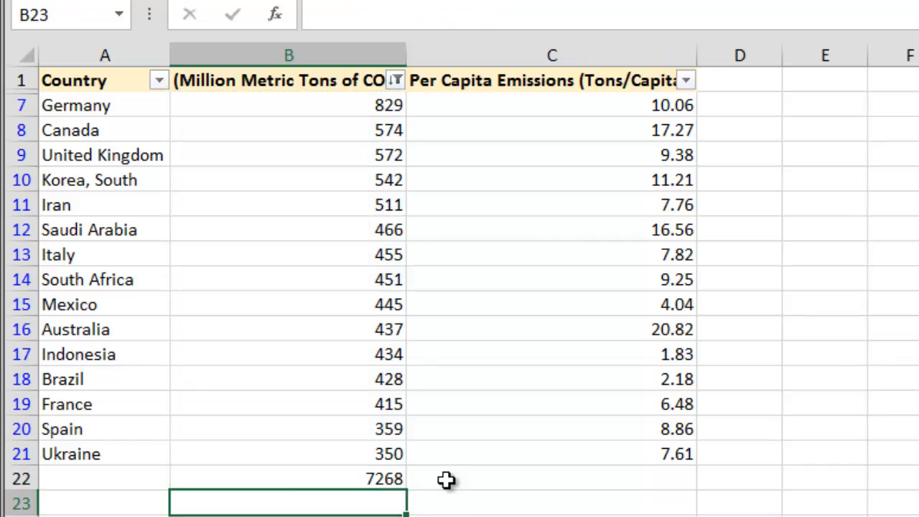
Copy the filtered CO2 subtotal in cell B22.
{"action": "left_click", "coordinate": [287, 481]}
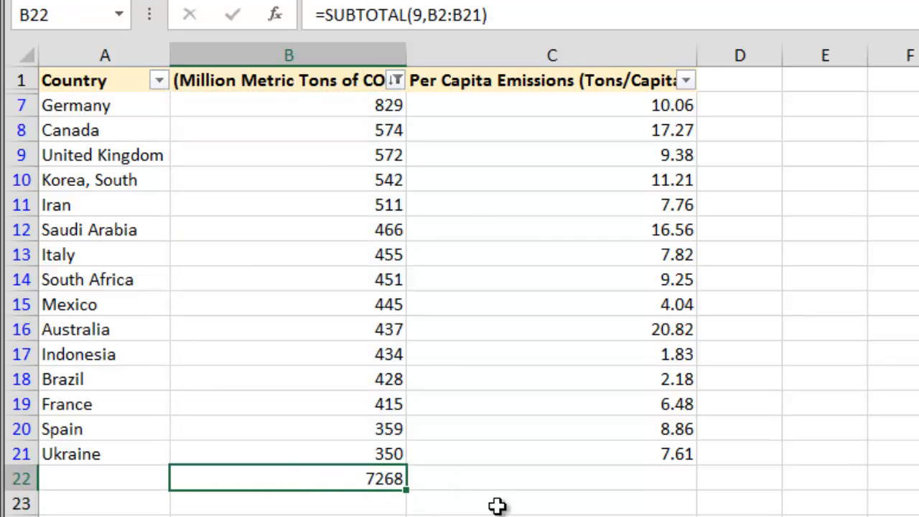
{"action": "right_click", "coordinate": [323, 492]}
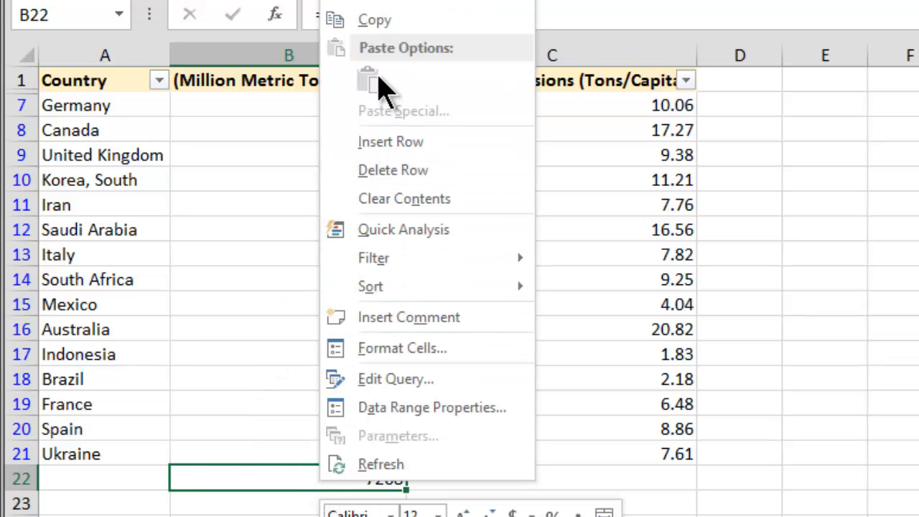
{"action": "left_click", "coordinate": [379, 21]}
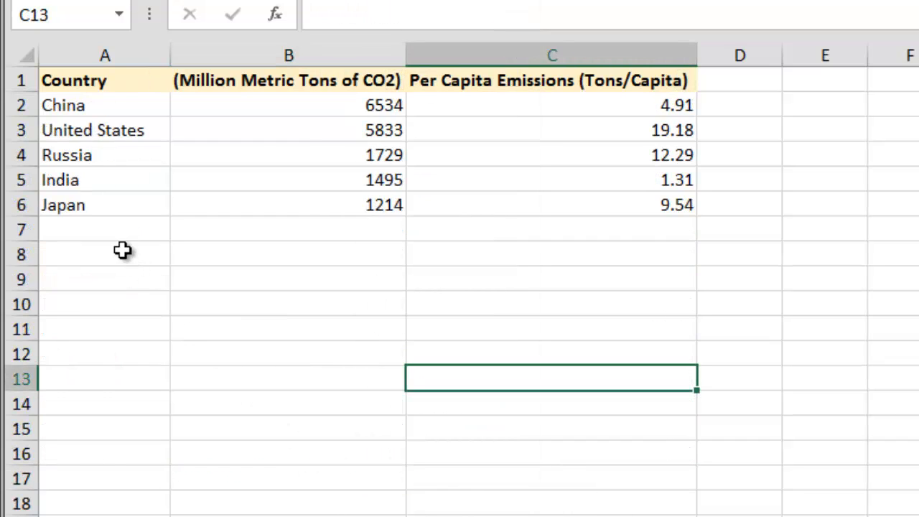
Label cell A7 below Japan on the top-five sheet as All the Rest.
{"action": "left_click", "coordinate": [87, 229]}
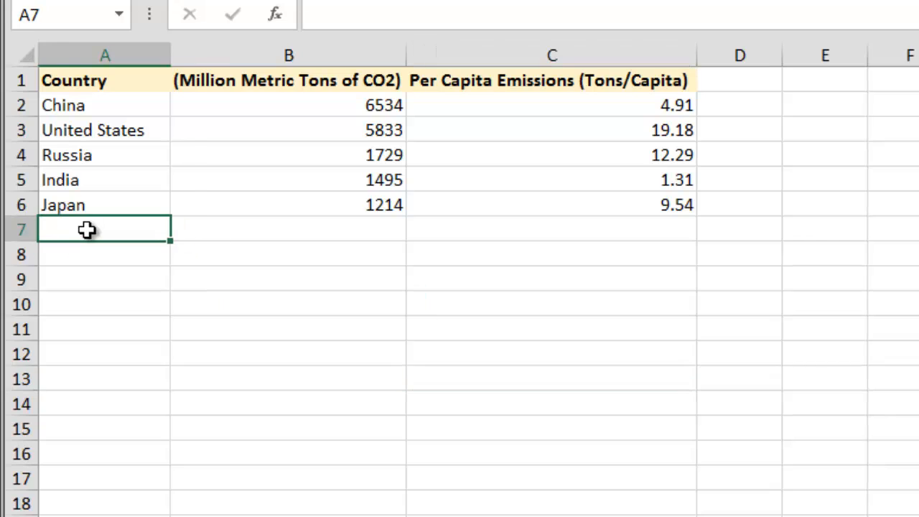
{"action": "type", "text": "A"}
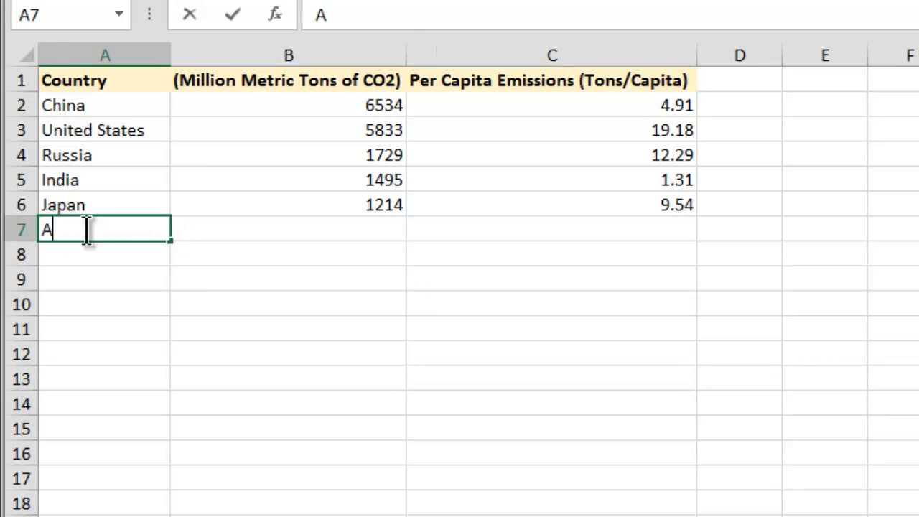
{"action": "type", "text": "ll the Rest"}
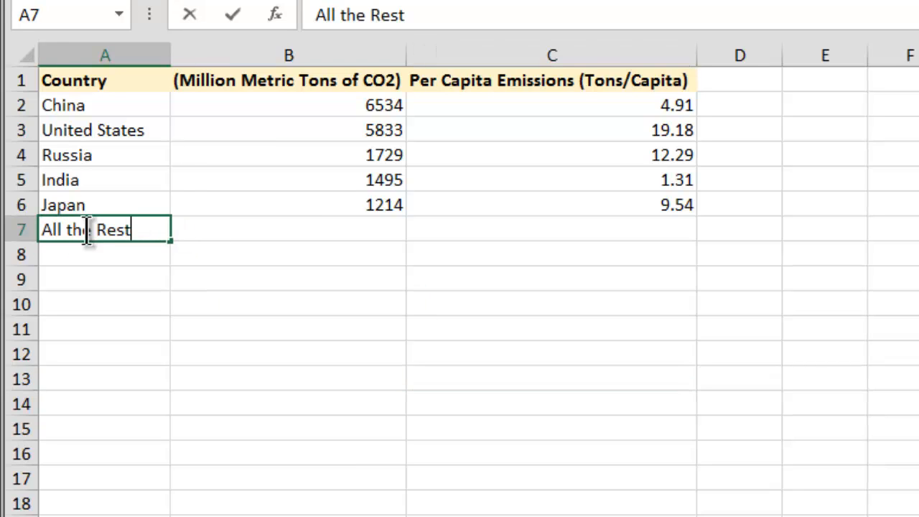
{"action": "left_click", "coordinate": [278, 231]}
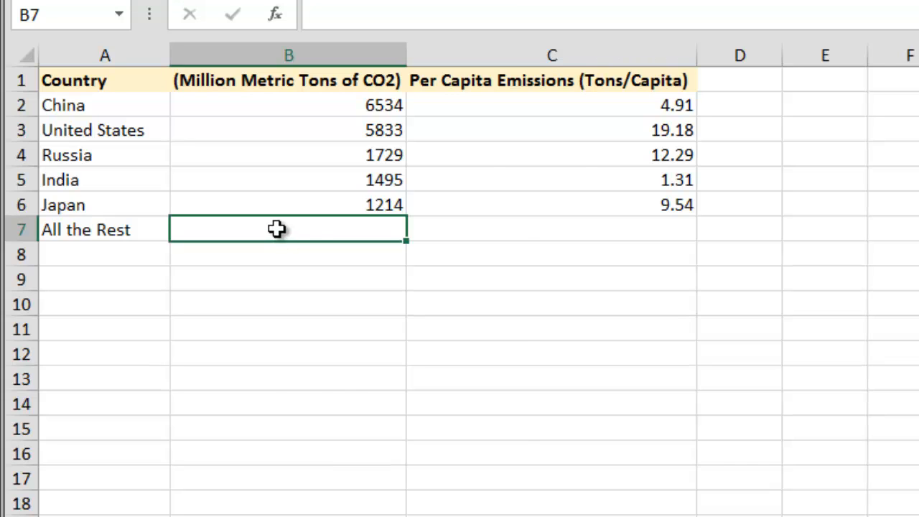
Try to paste the copied subtotal into cell B7 beside the All the Rest label.
{"action": "right_click", "coordinate": [277, 229]}
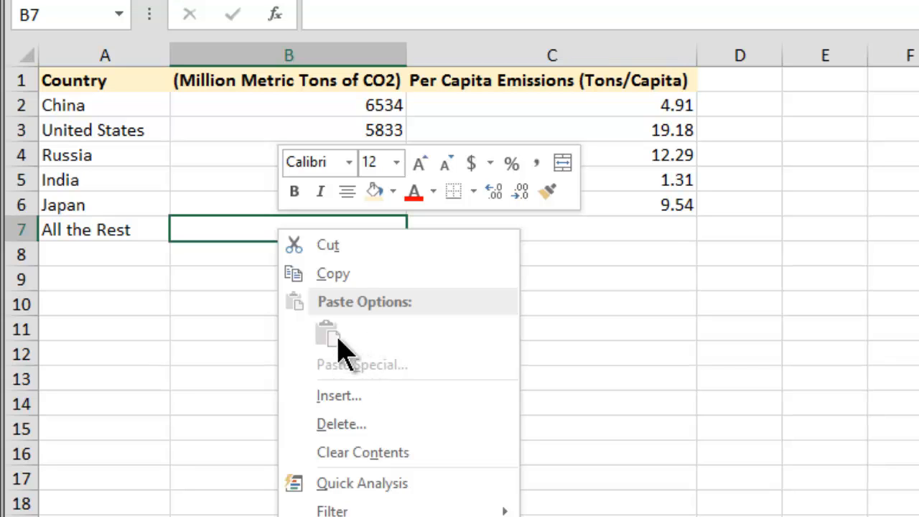
{"action": "left_click", "coordinate": [202, 231]}
{"action": "left_click", "coordinate": [93, 227]}
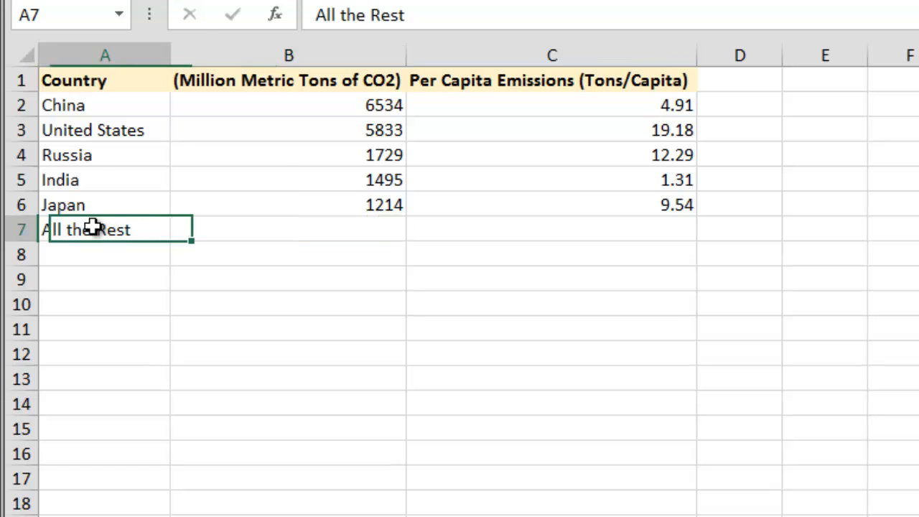
{"action": "left_click", "coordinate": [199, 230]}
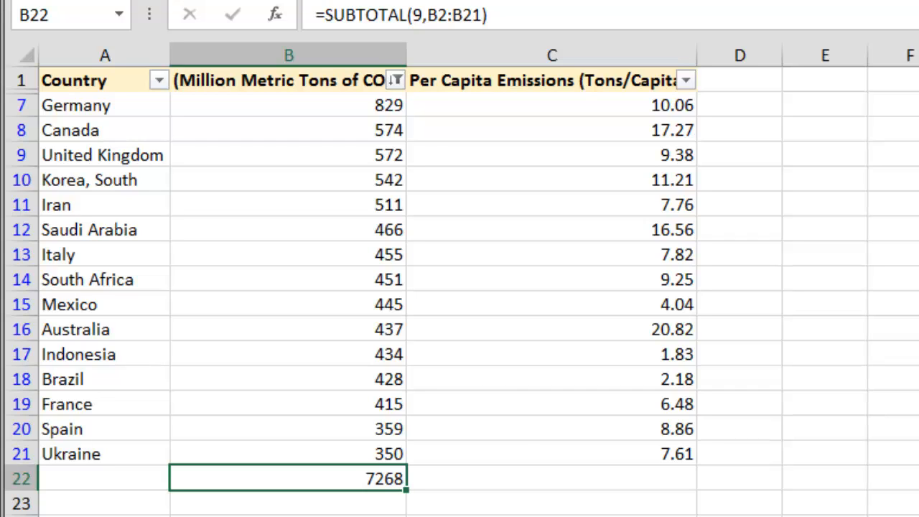
Copy the B22 subtotal again and paste it as values into cell B7 beside All the Rest.
{"action": "right_click", "coordinate": [273, 490]}
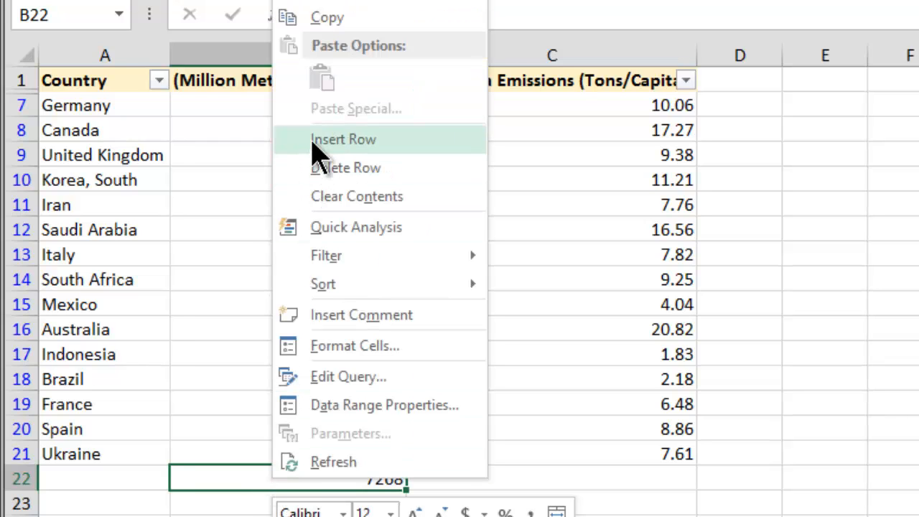
{"action": "left_click", "coordinate": [320, 19]}
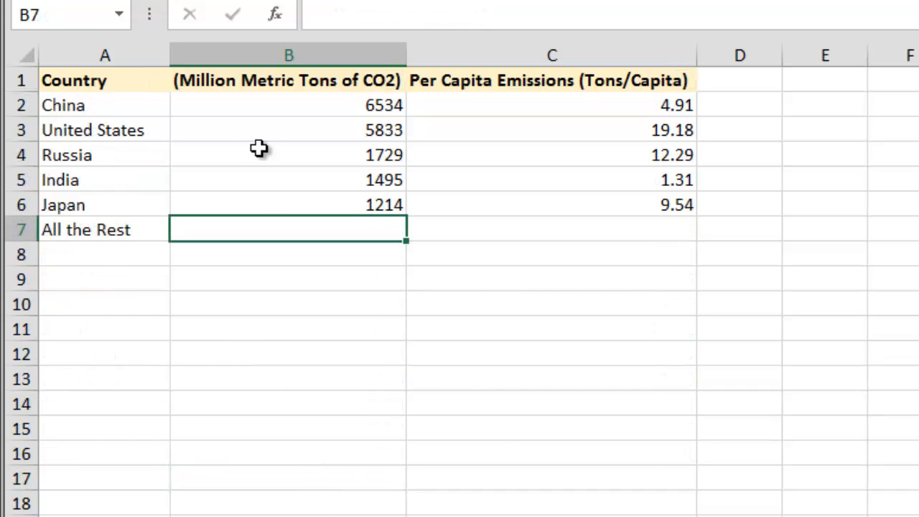
{"action": "right_click", "coordinate": [282, 225]}
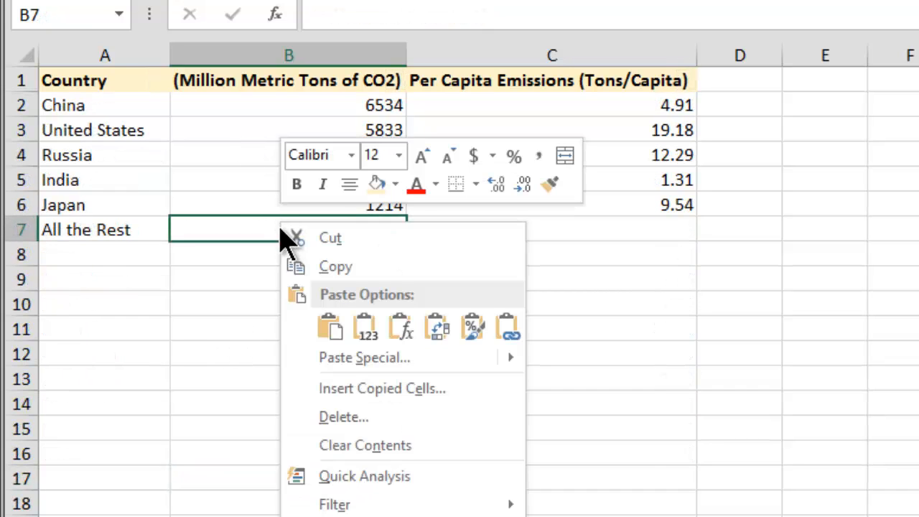
{"action": "left_click", "coordinate": [332, 329]}
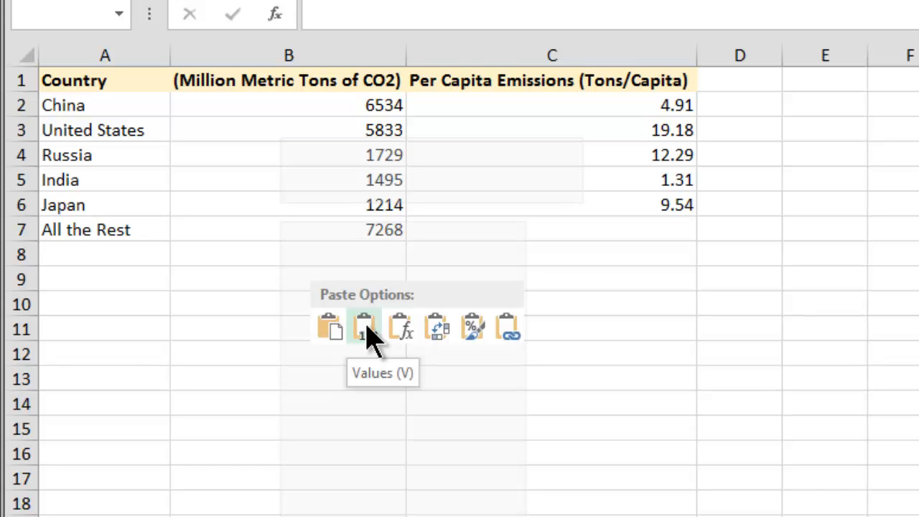
{"action": "left_click", "coordinate": [368, 330]}
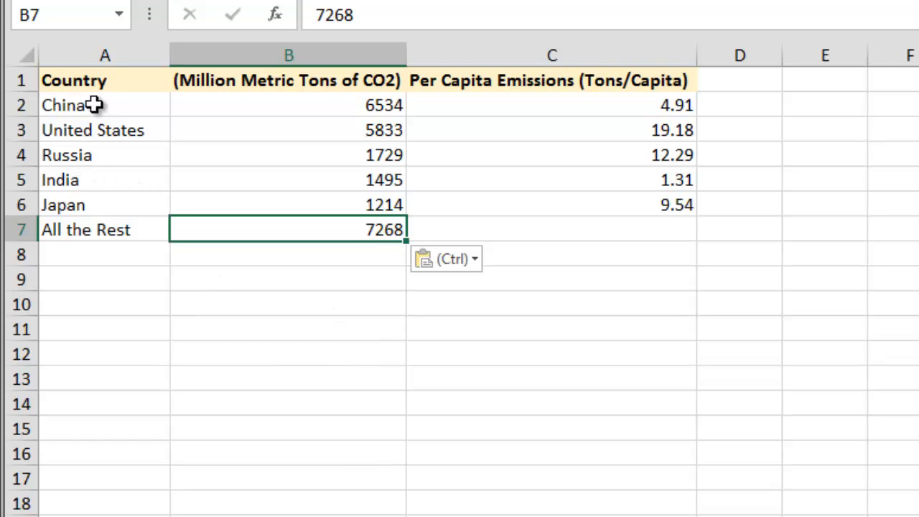
Insert a 2-D pie chart of the countries and CO2 values in A2:B7.
{"action": "left_click_drag", "start_coordinate": [94, 105], "coordinate": [95, 197]}
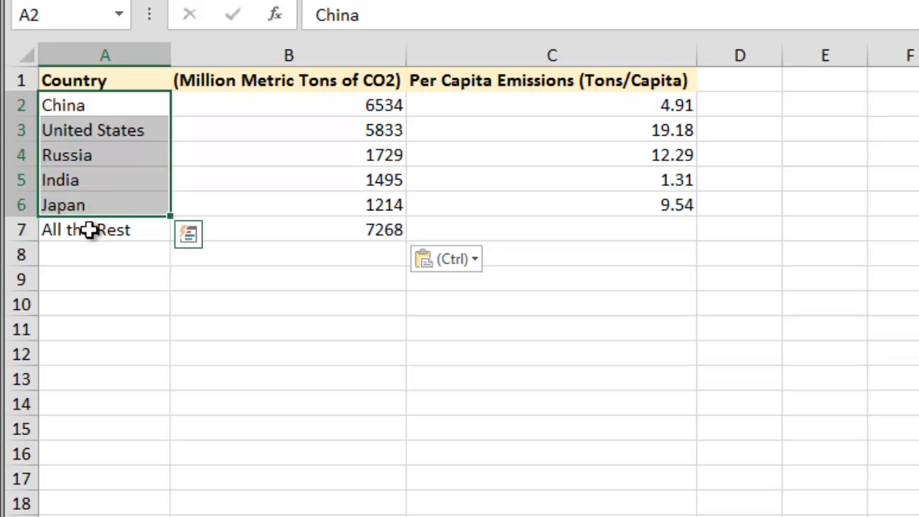
{"action": "left_click", "coordinate": [88, 230]}
{"action": "left_click", "coordinate": [296, 230]}
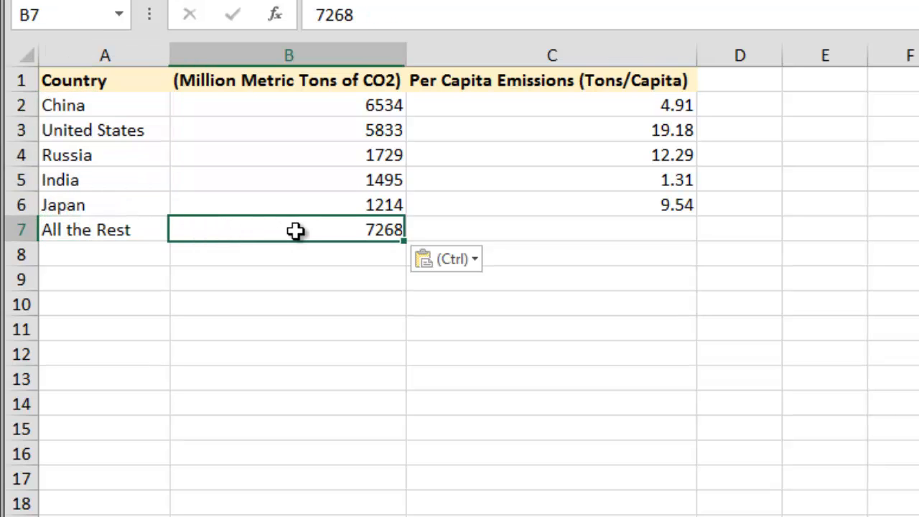
{"action": "left_click", "coordinate": [69, 106]}
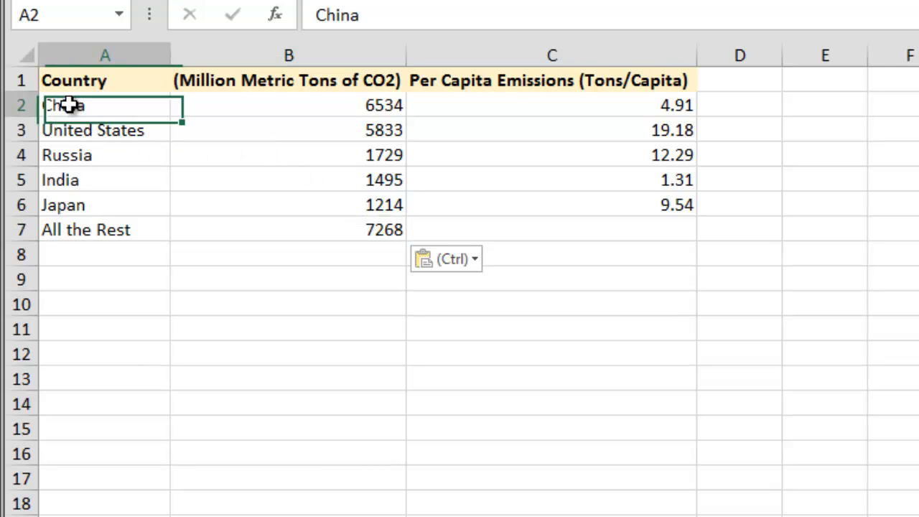
{"action": "left_click_drag", "start_coordinate": [69, 106], "coordinate": [286, 230]}
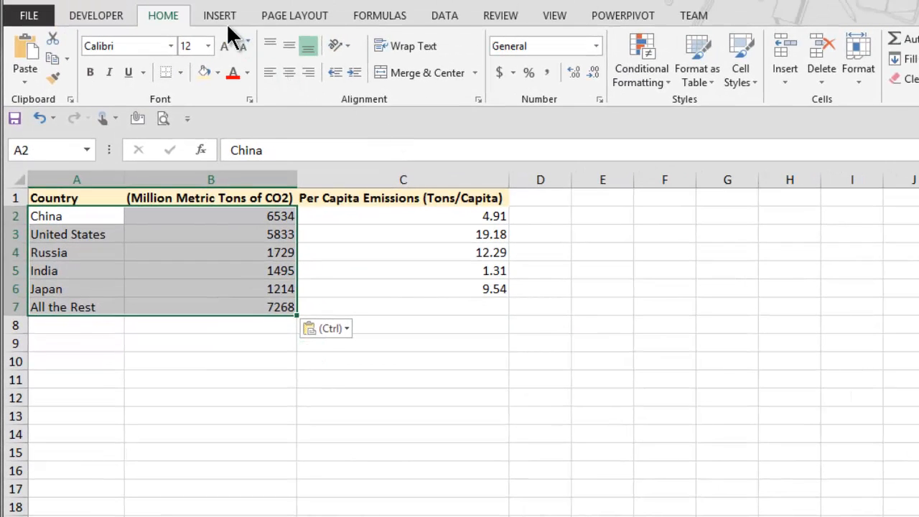
{"action": "left_click", "coordinate": [220, 22]}
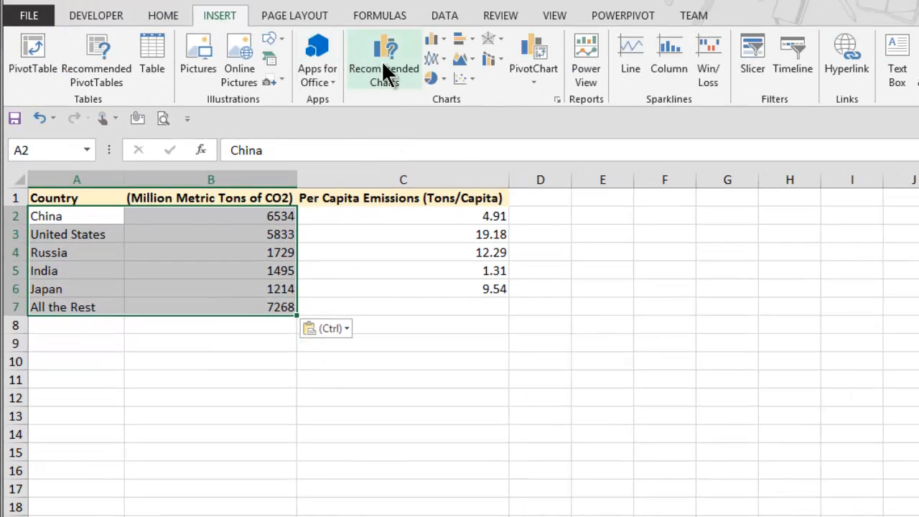
{"action": "left_click", "coordinate": [431, 78]}
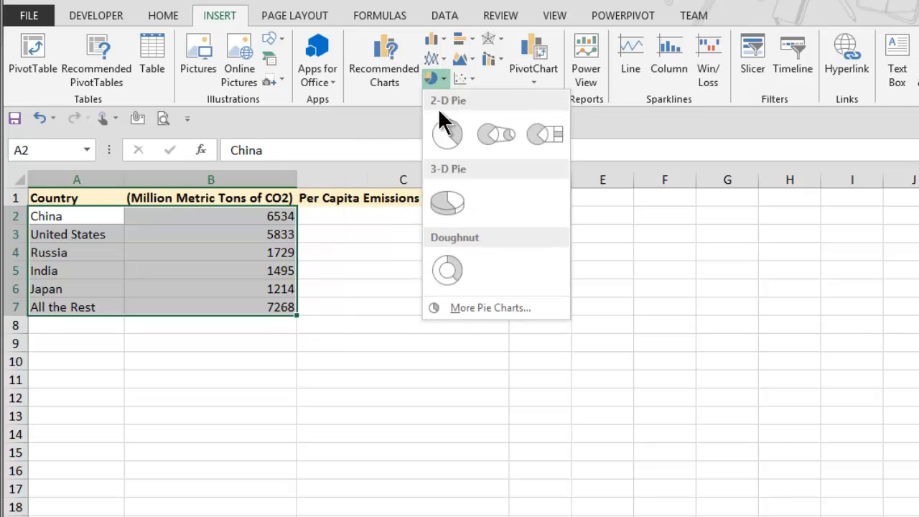
{"action": "left_click", "coordinate": [438, 127]}
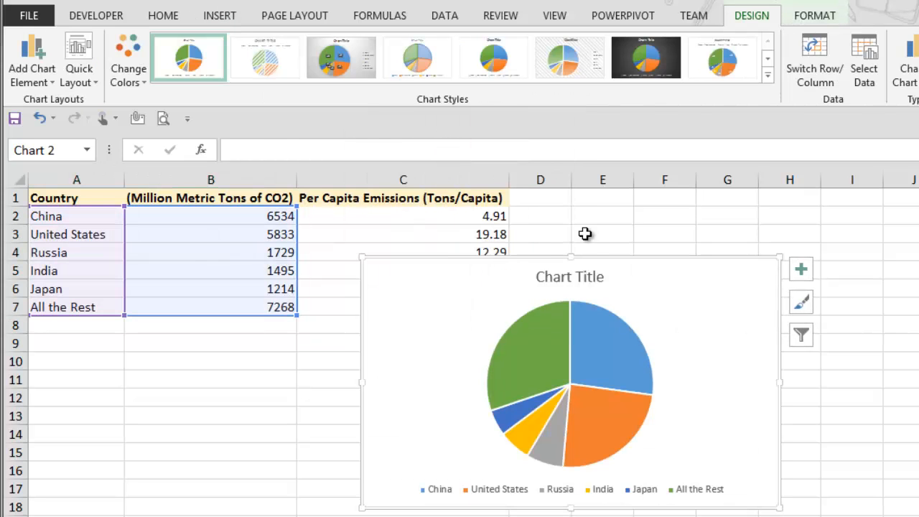
Set the pie chart's title to Millions of Metric Tons Of CO2.
{"action": "left_click", "coordinate": [586, 277]}
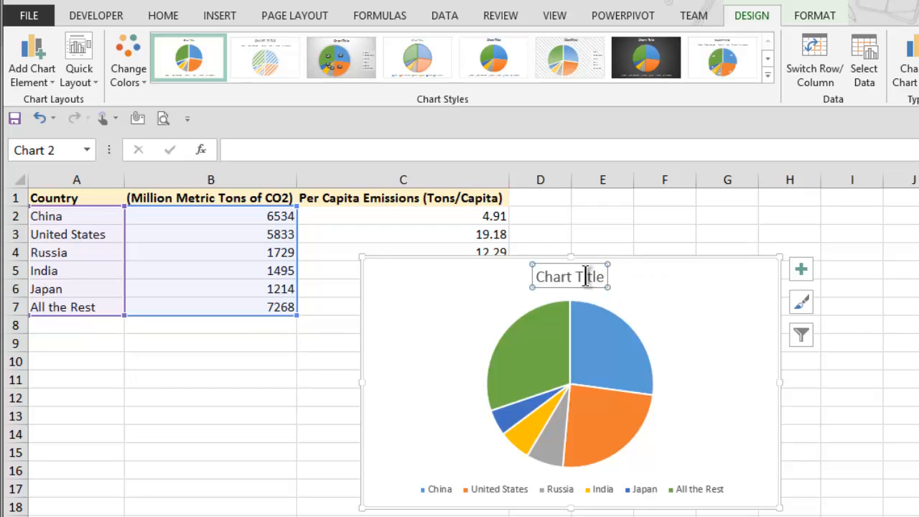
{"action": "type", "text": "Mill"}
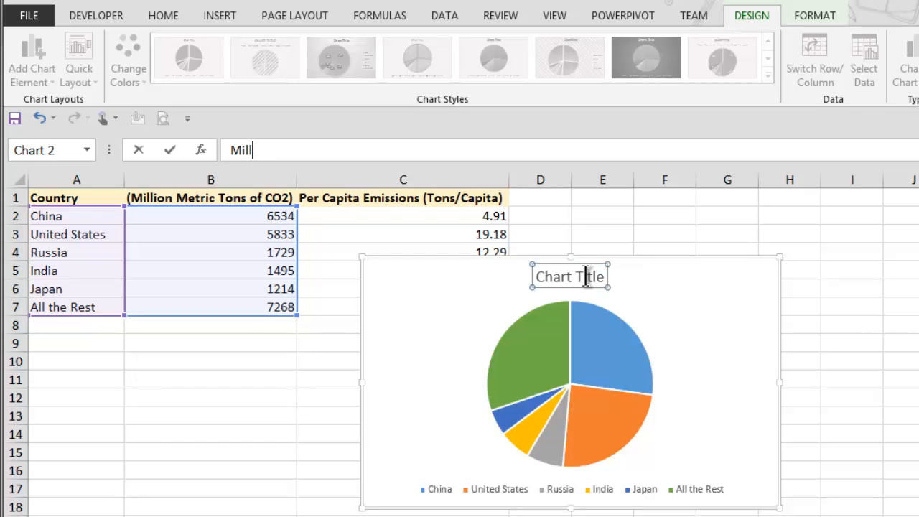
{"action": "type", "text": "ions of Metr"}
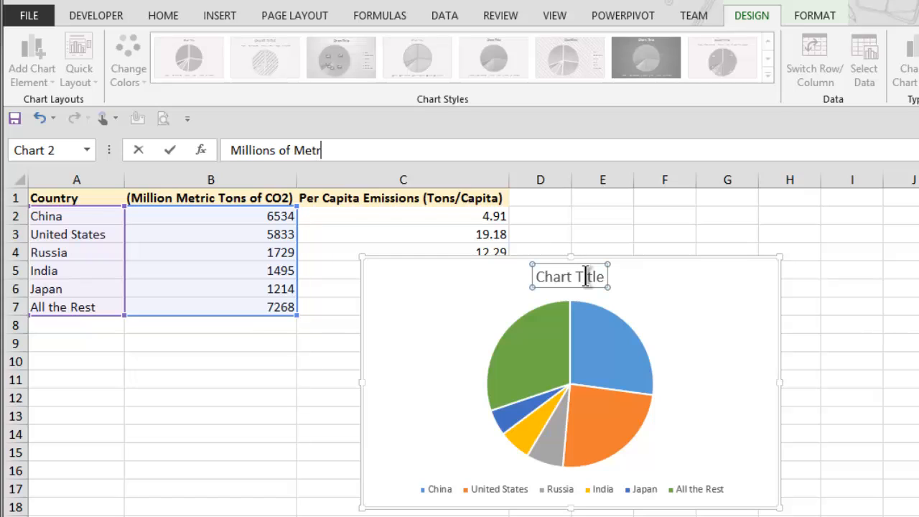
{"action": "type", "text": "ic Tons Of"}
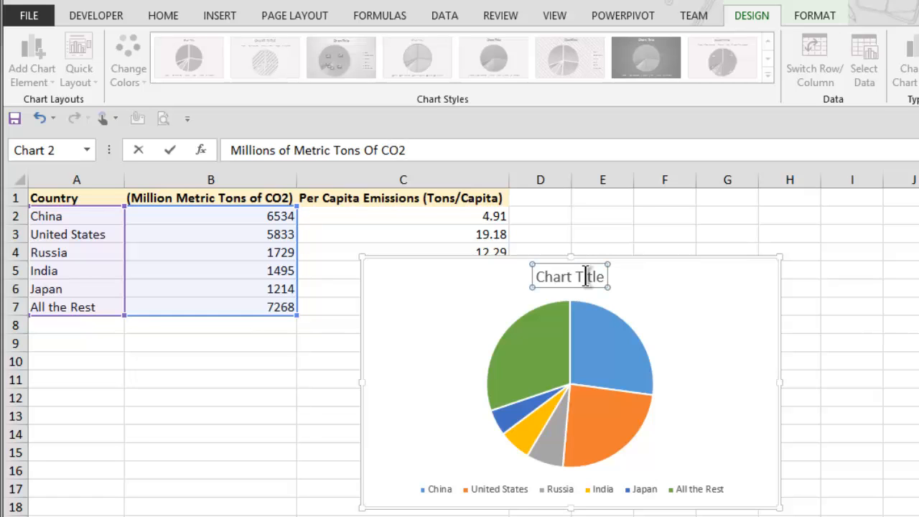
{"action": "type", "text": " CO2"}
{"action": "key", "text": "Return"}
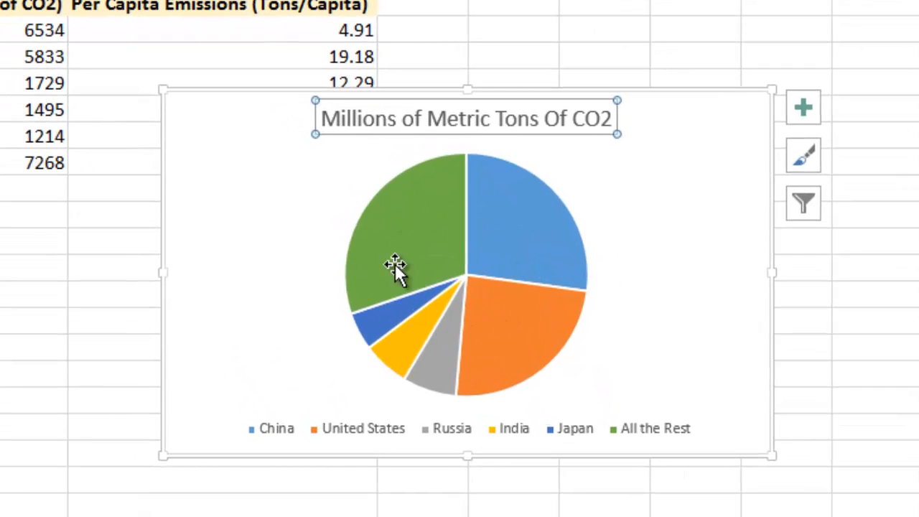
{"action": "mouse_move", "coordinate": [398, 242]}
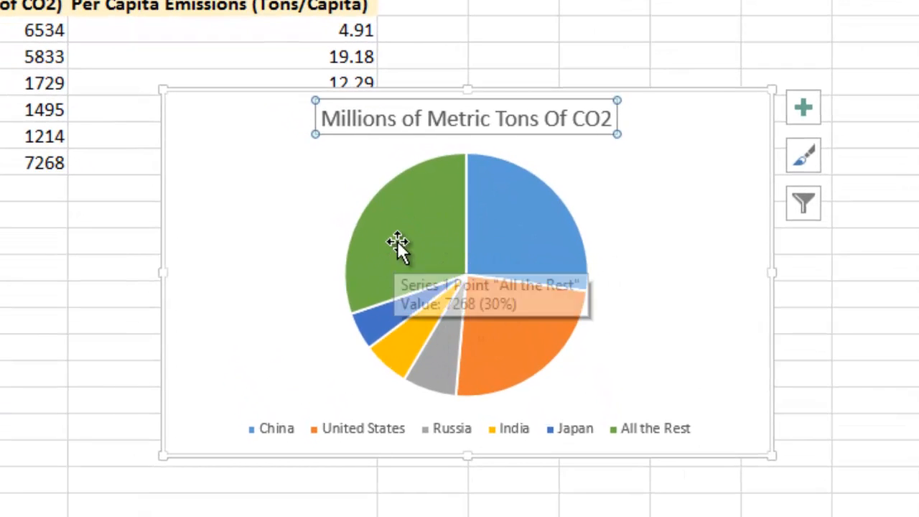